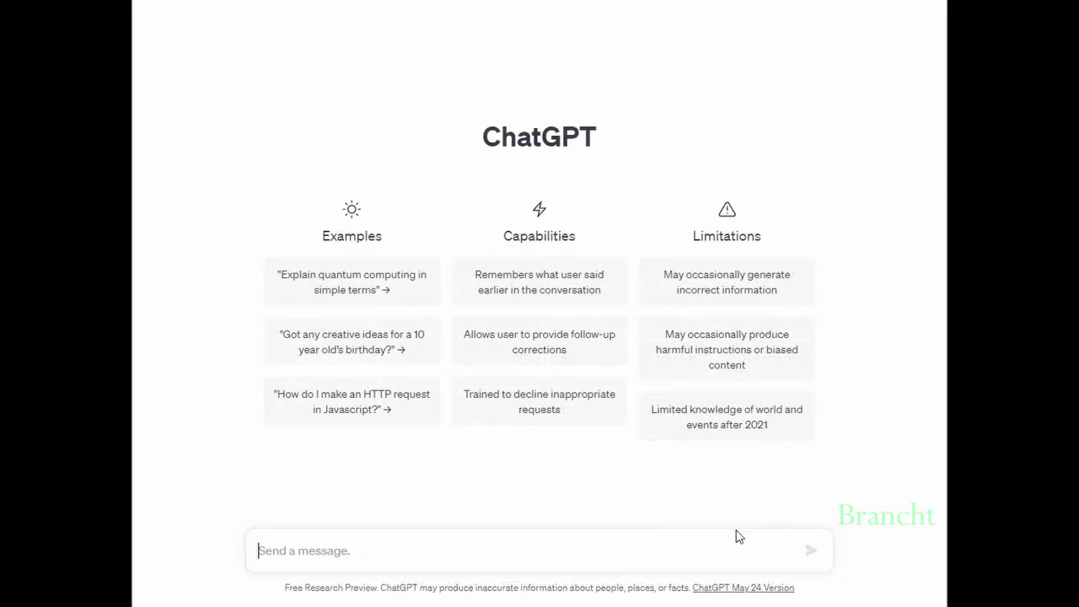
Send ChatGPT the question 'who is the first person to walk on the moon?'
text(wh)
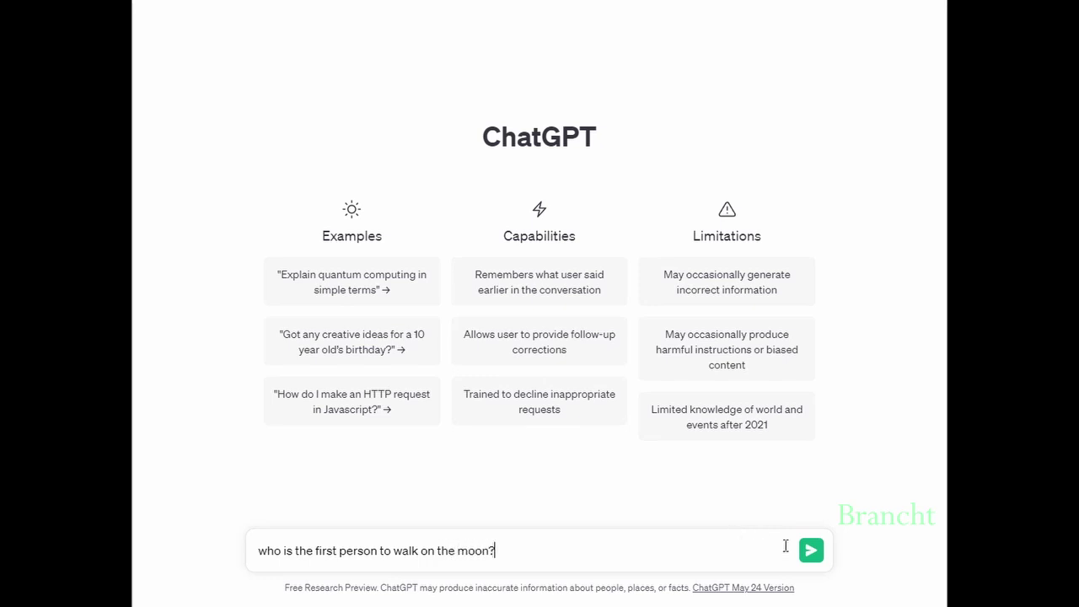
click(810, 556)
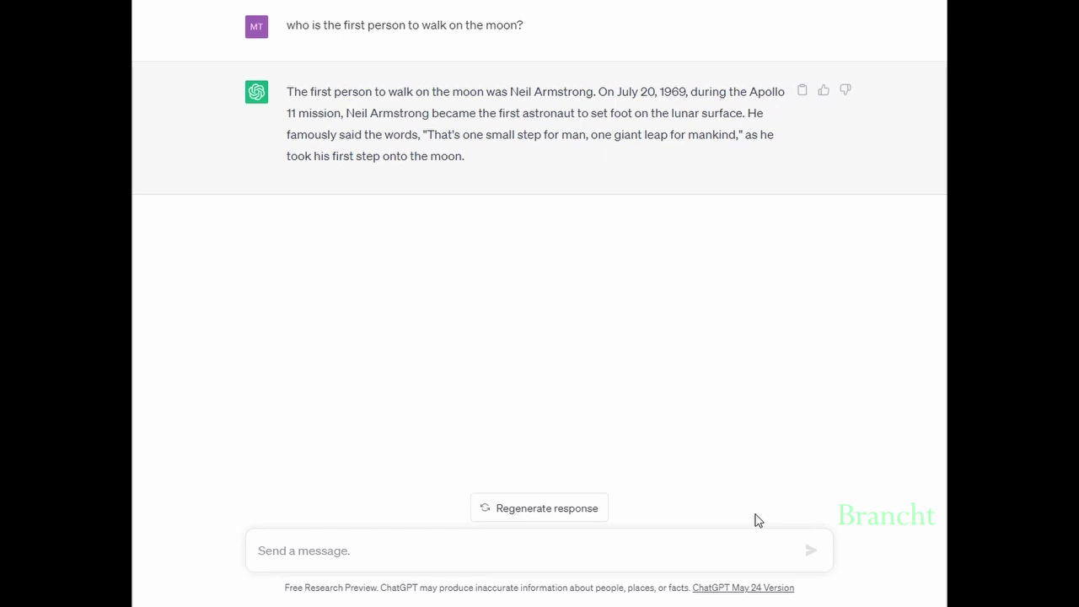
Regenerate the moon answer, compare versions 1/2 and 2/2, and rate the second one thumbs-up
click(602, 509)
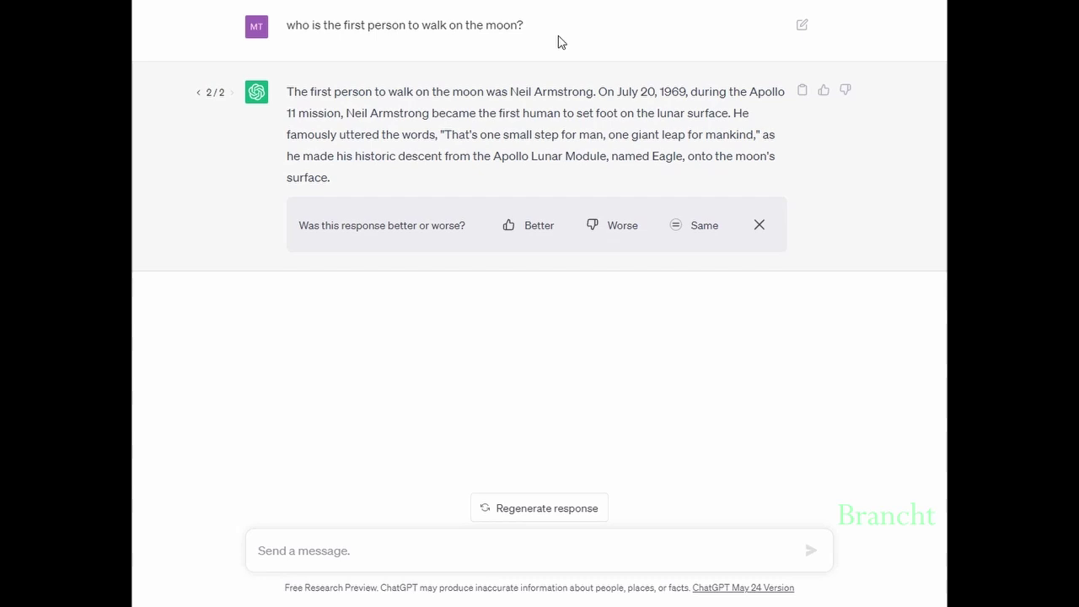
click(199, 92)
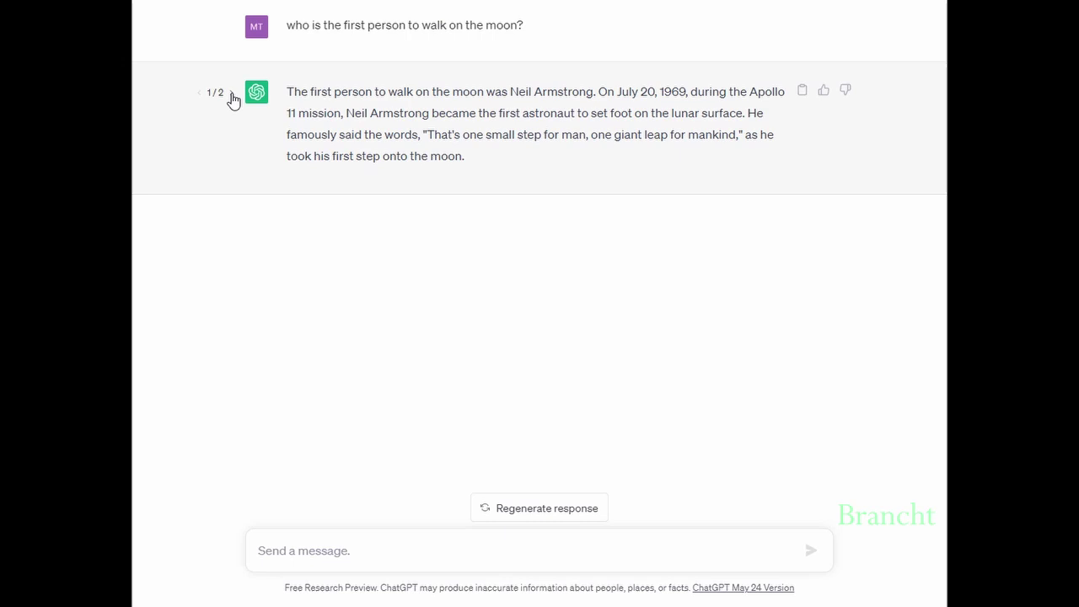
click(232, 94)
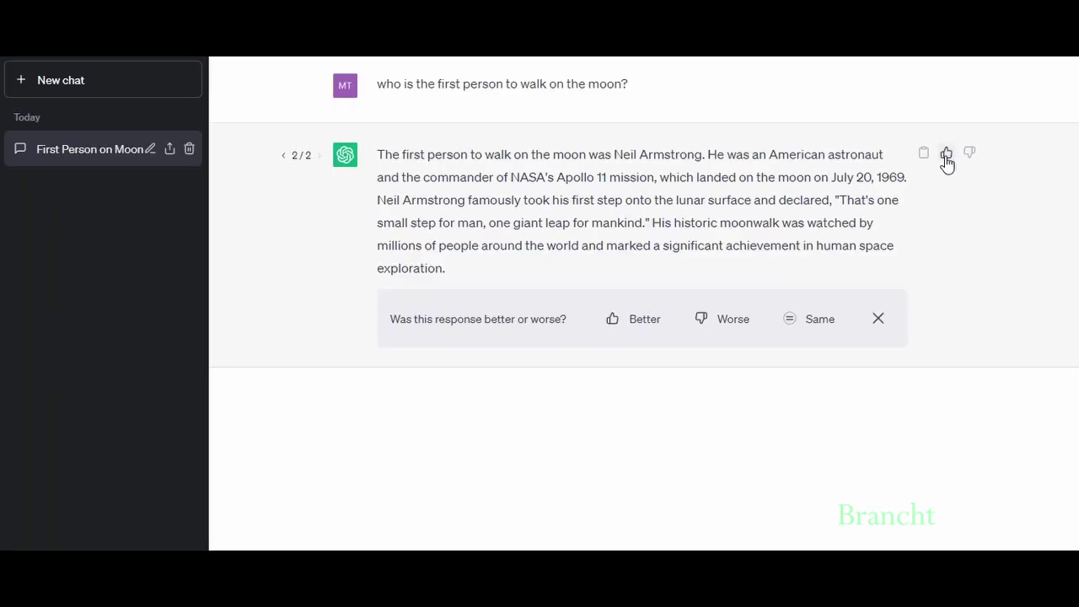
click(946, 156)
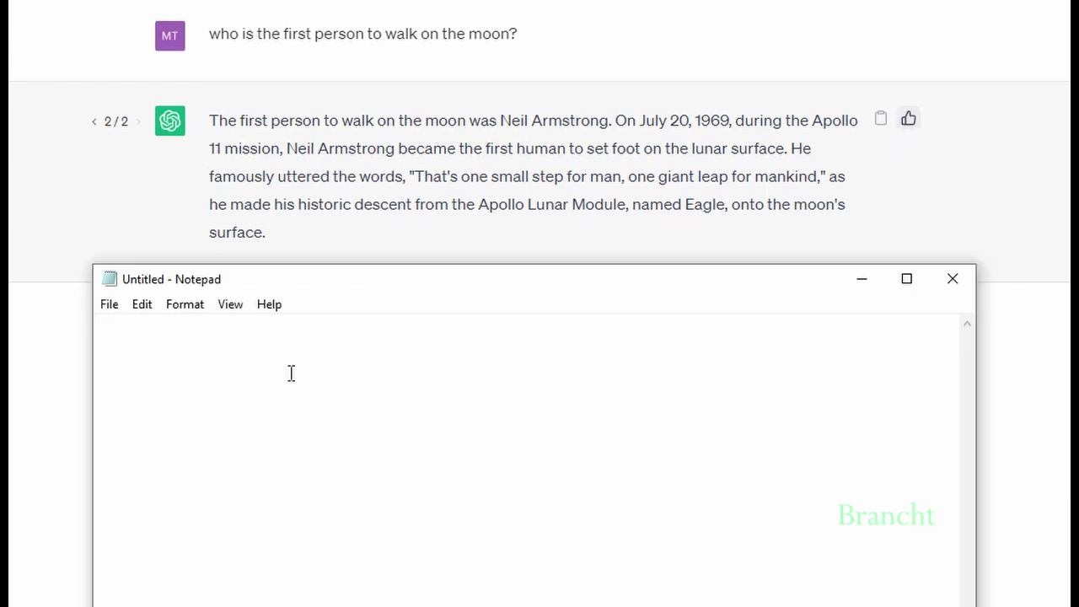
Paste the copied moon-landing answer into the empty Notepad note
right_click(289, 374)
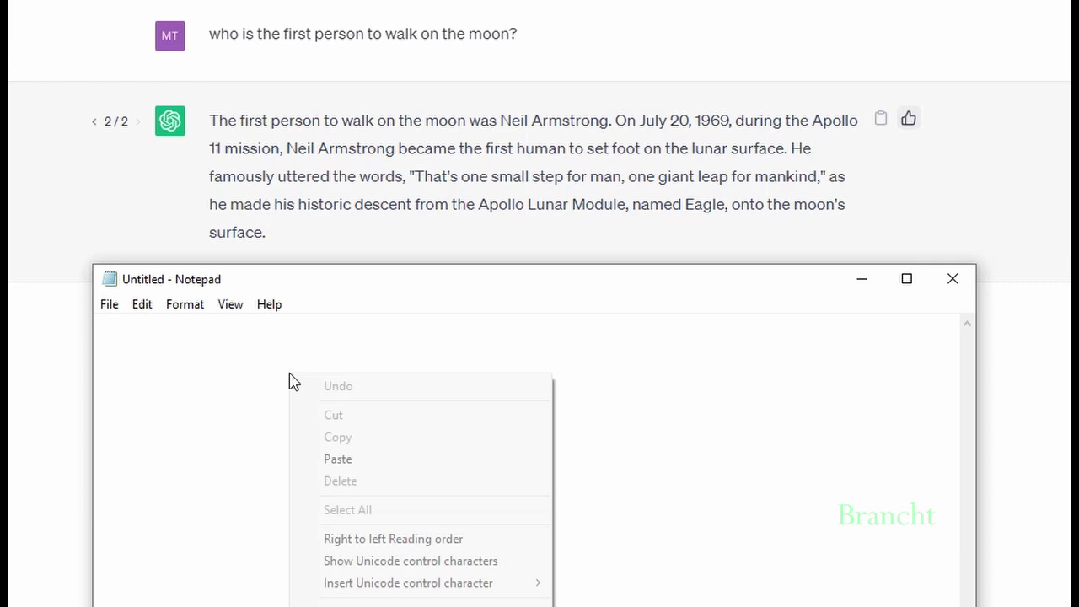
click(328, 460)
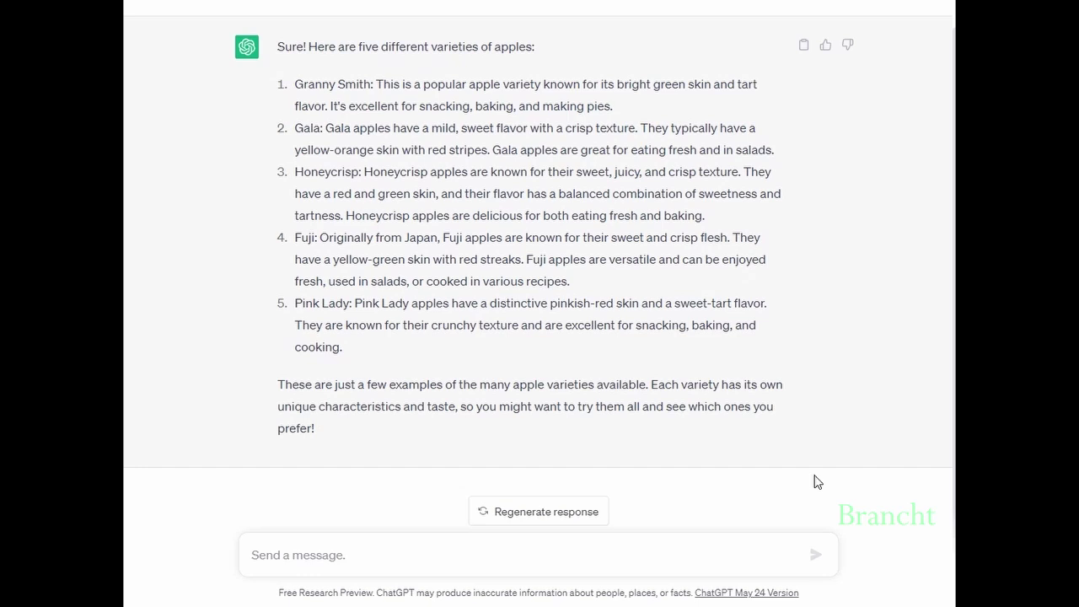
Ask the follow-up 'What color is option 1' about the apple varieties list
scroll(815, 481, up, 1)
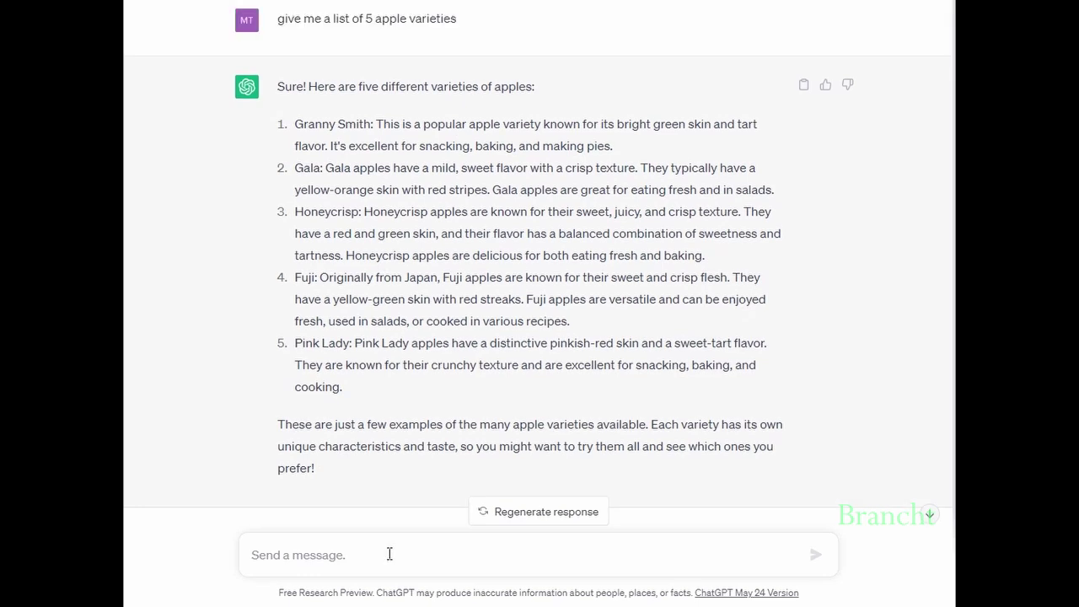
text(What)
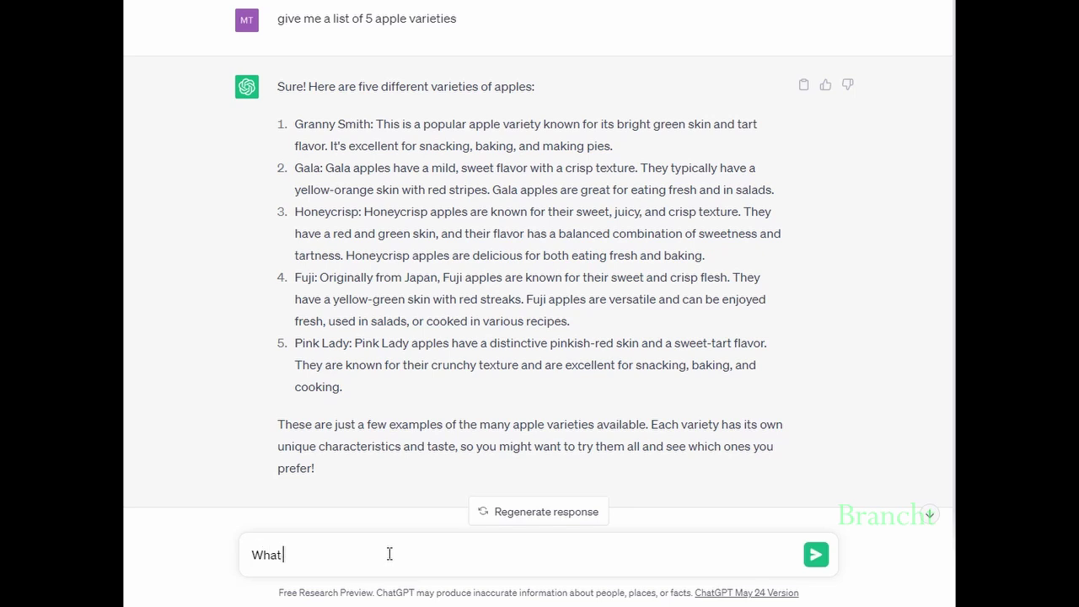
text( color is option 1)
key(Return)
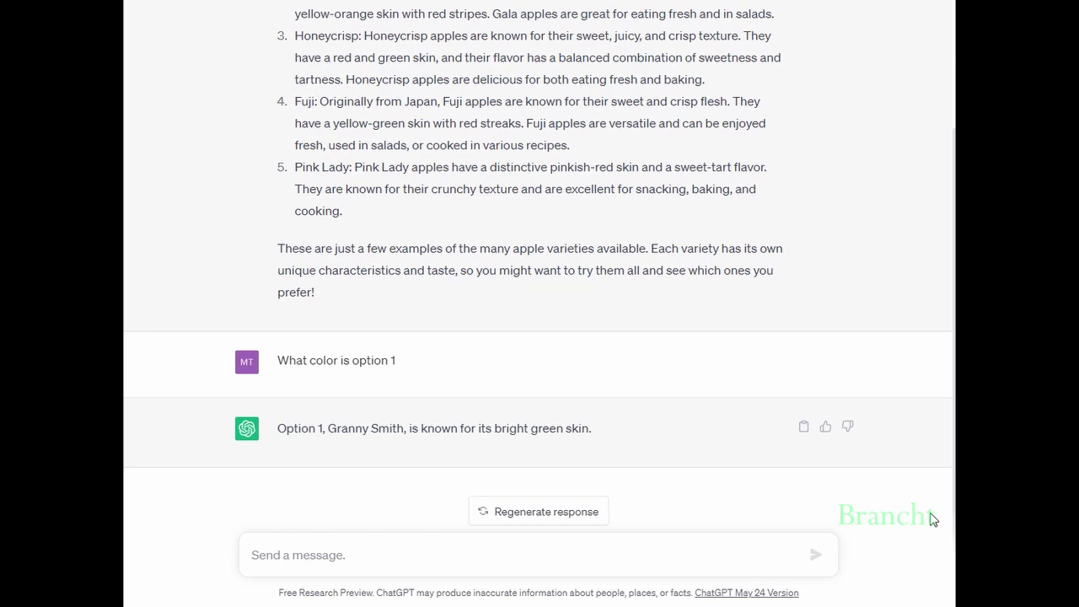
Send the question 'what is best way to eat granny smith apple'
click(678, 548)
text(what is)
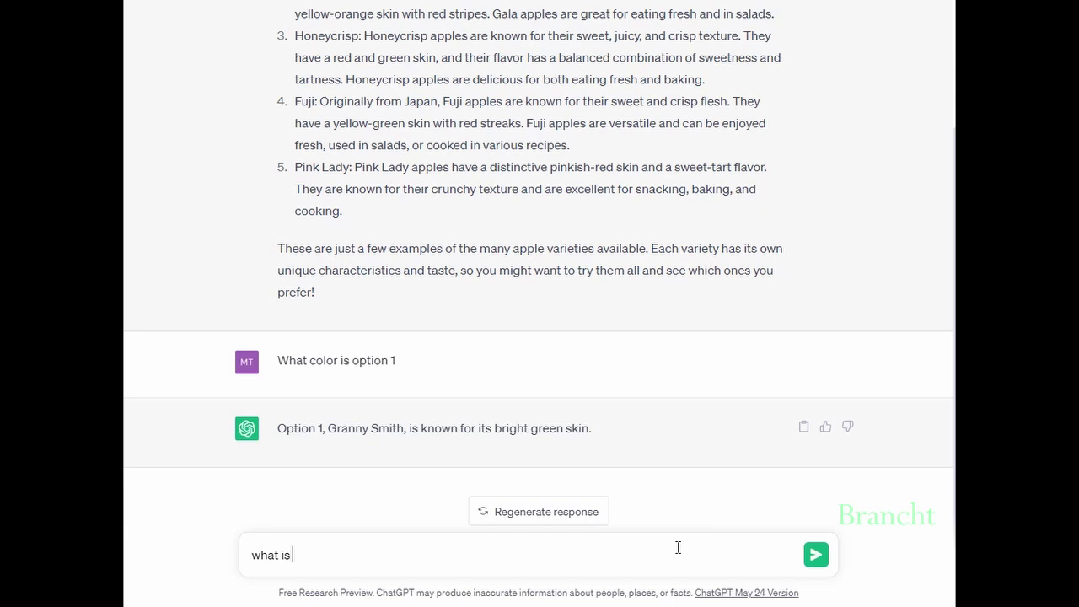
text( best way to eat granny)
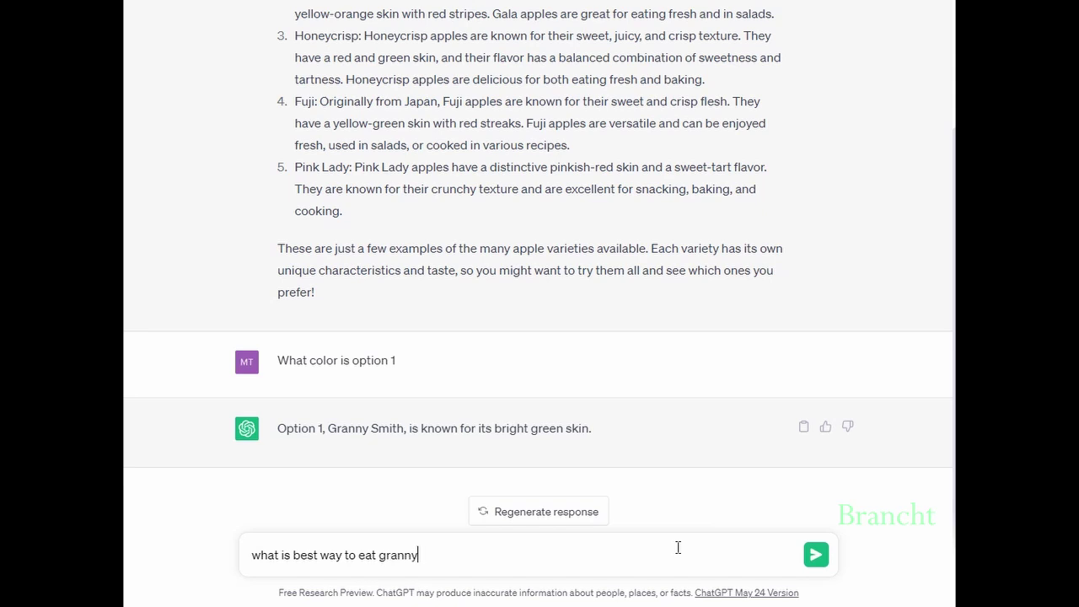
text( smith apple)
click(814, 558)
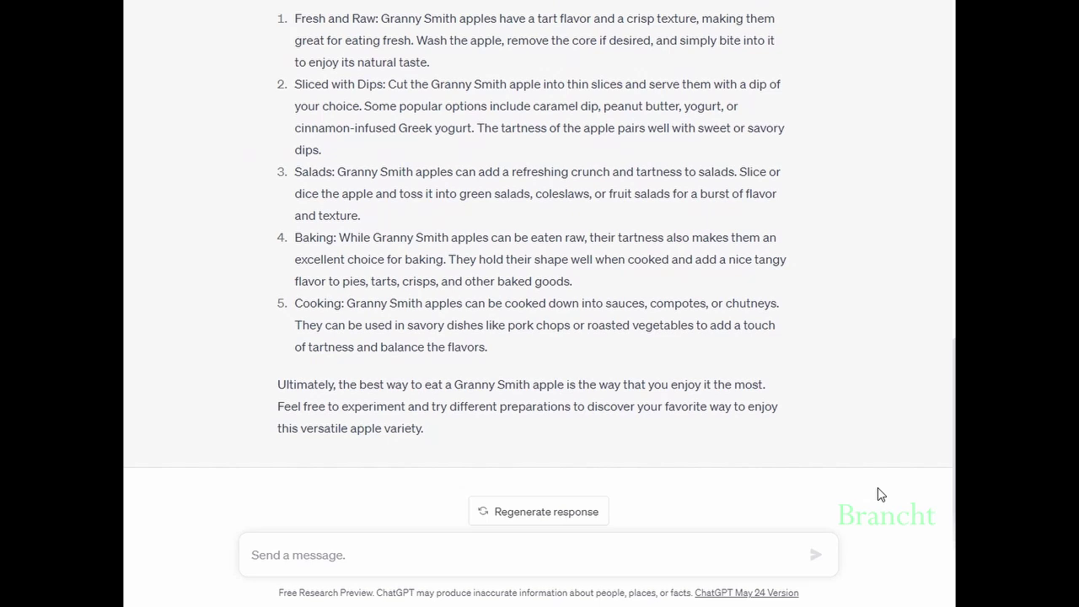
Request a story about a lost ant finding its way home, then ask to make it shorter
text(write a story about an ant got lost, but finally found it home)
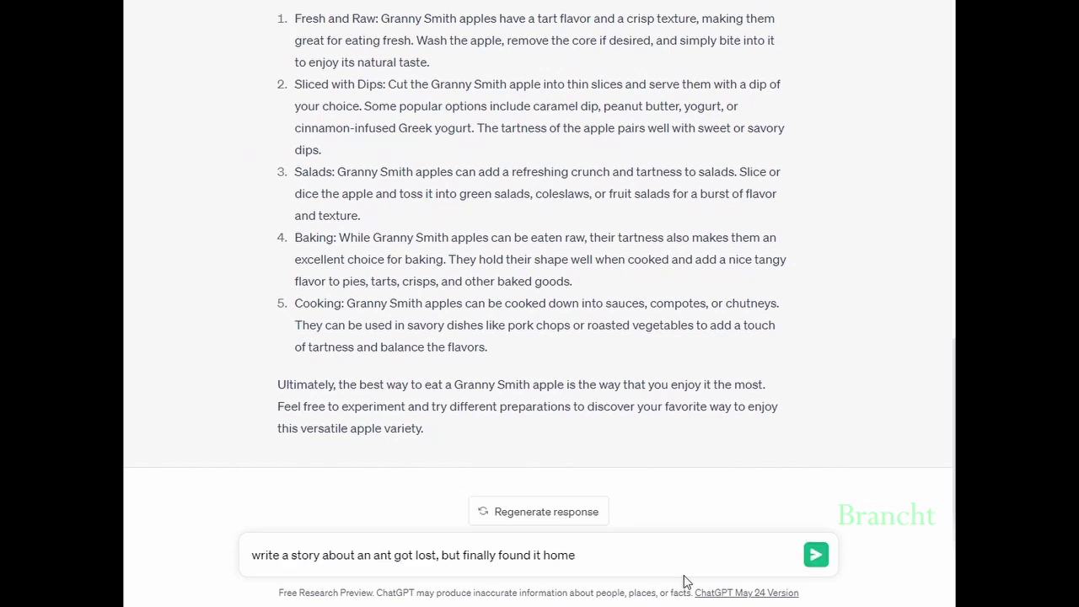
click(815, 556)
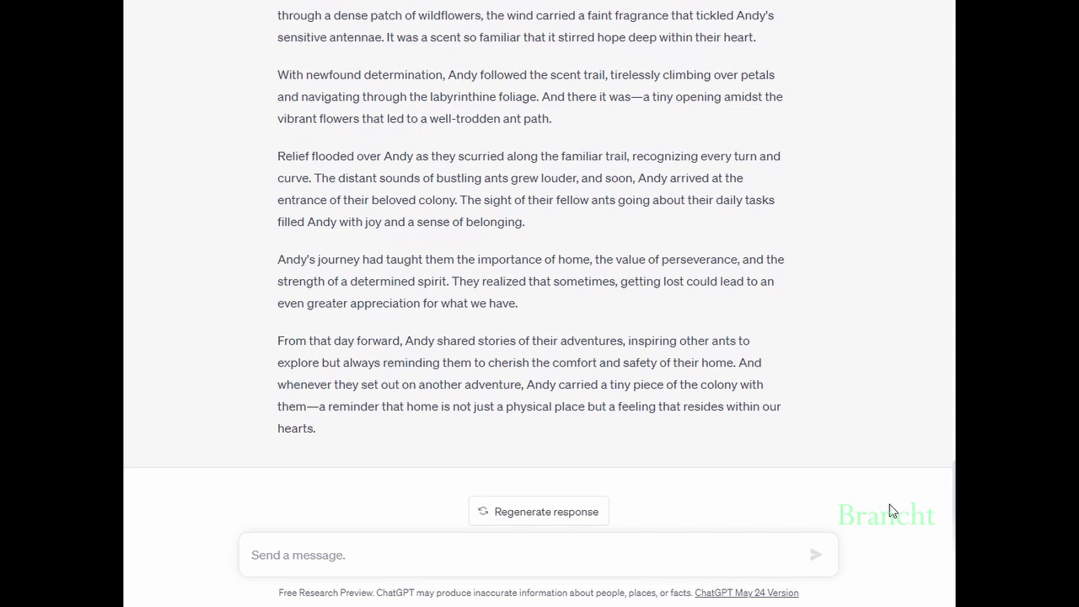
text(make the story shorter)
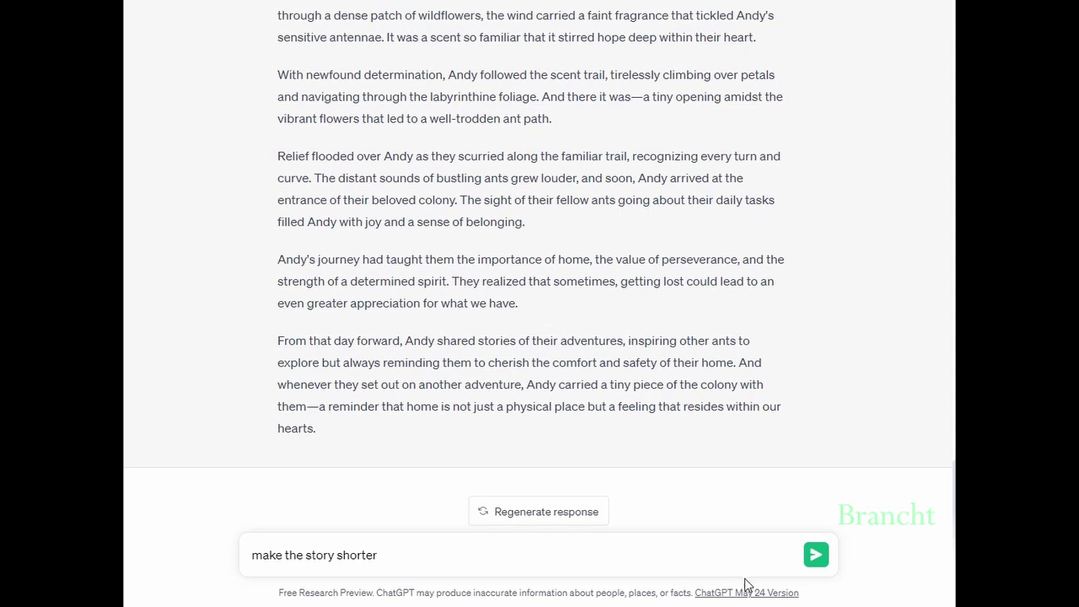
click(822, 552)
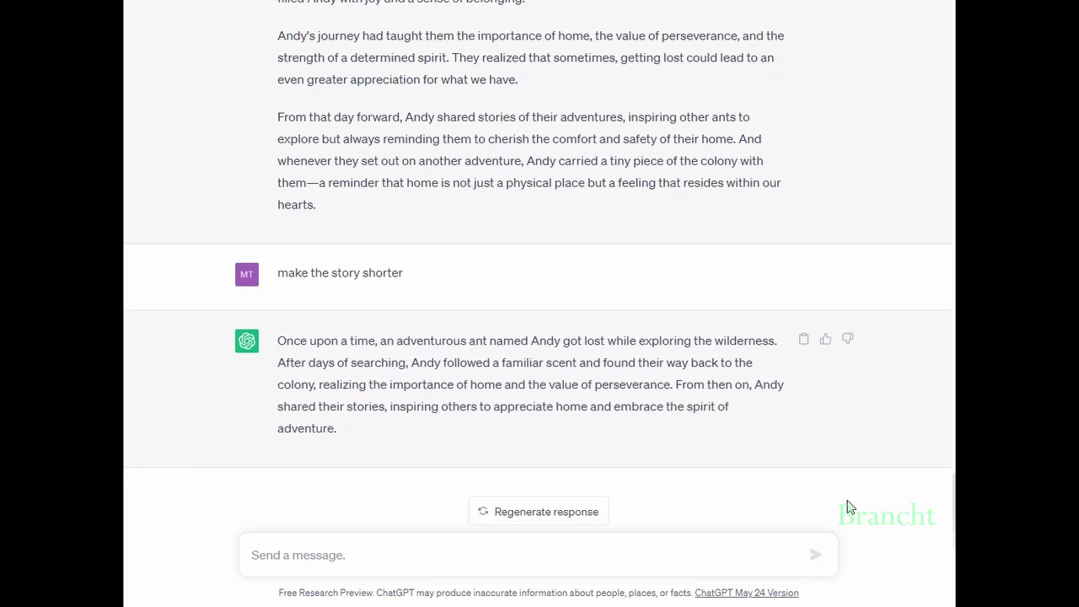
Ask ChatGPT to replace the ant in the story with a cat
text(replace the ant in the story with a cat)
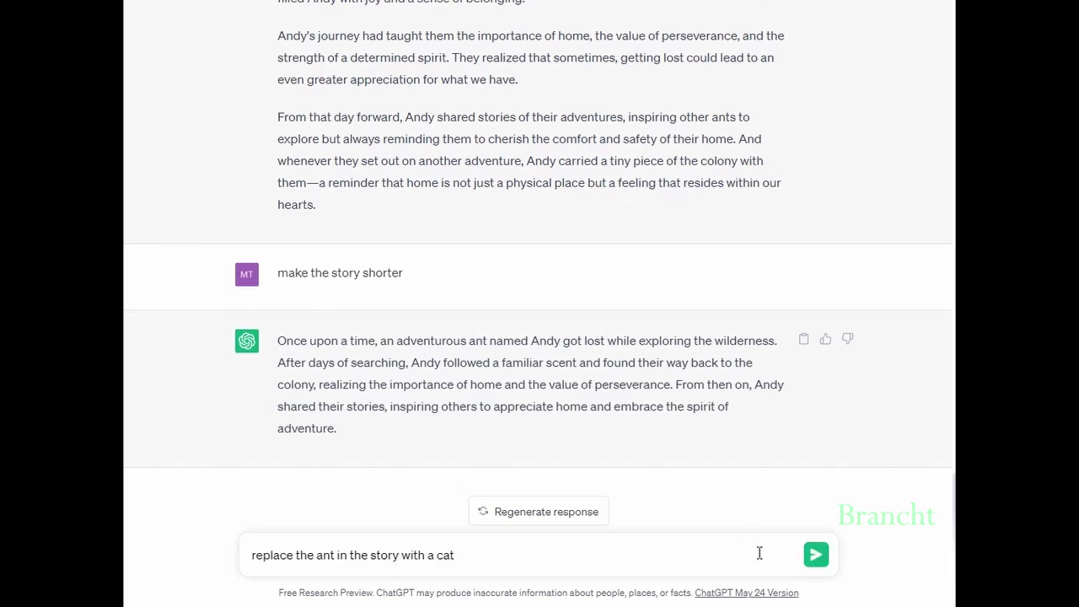
click(814, 556)
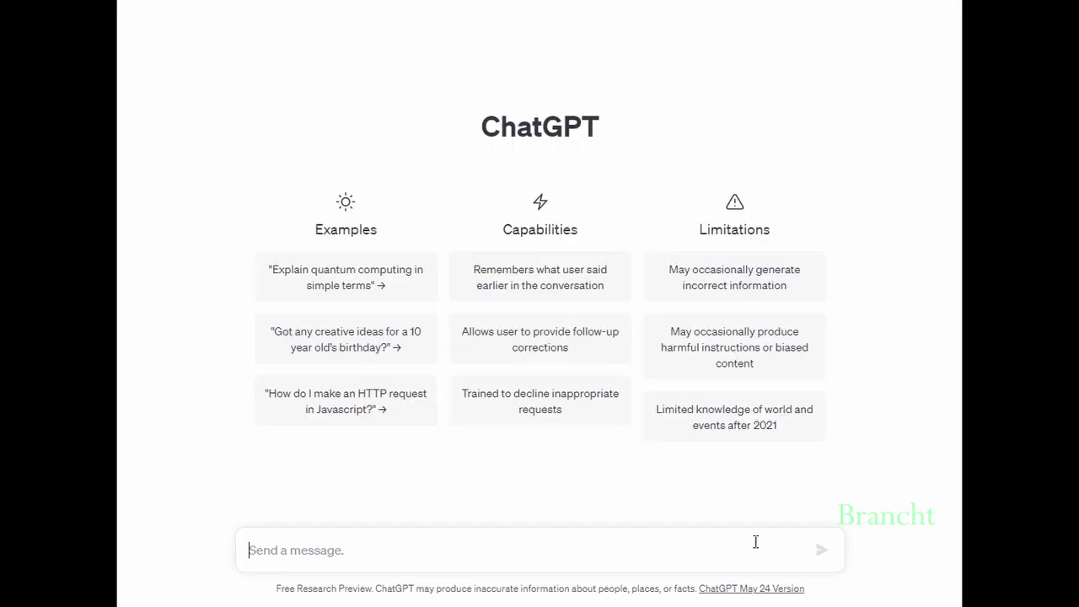
Ask how to print 'Hello World' in Python, then request code that reads and prints input
text(ho)
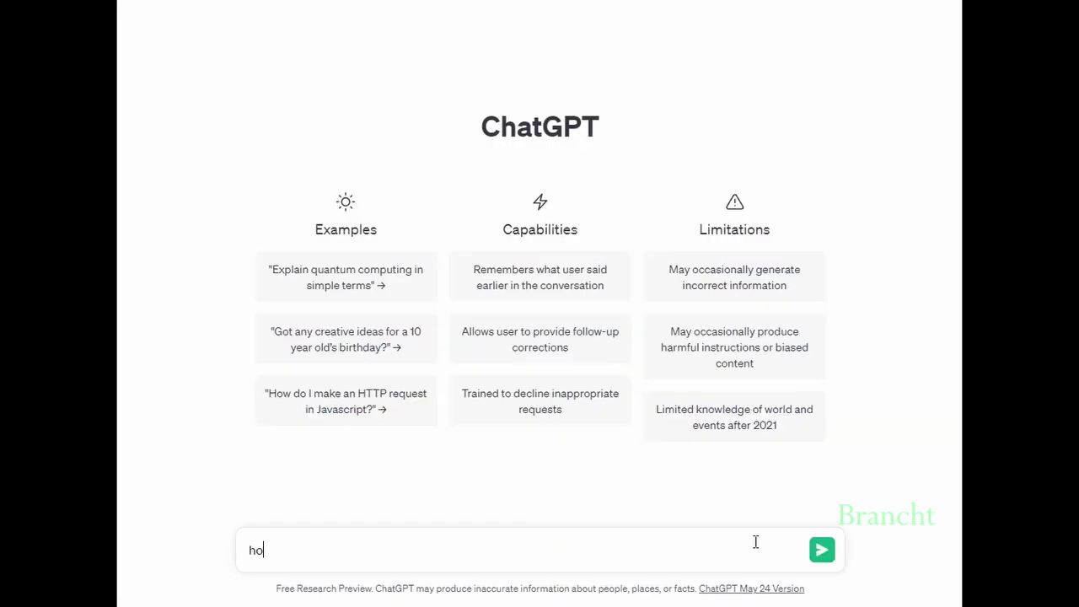
text(w to print string "He)
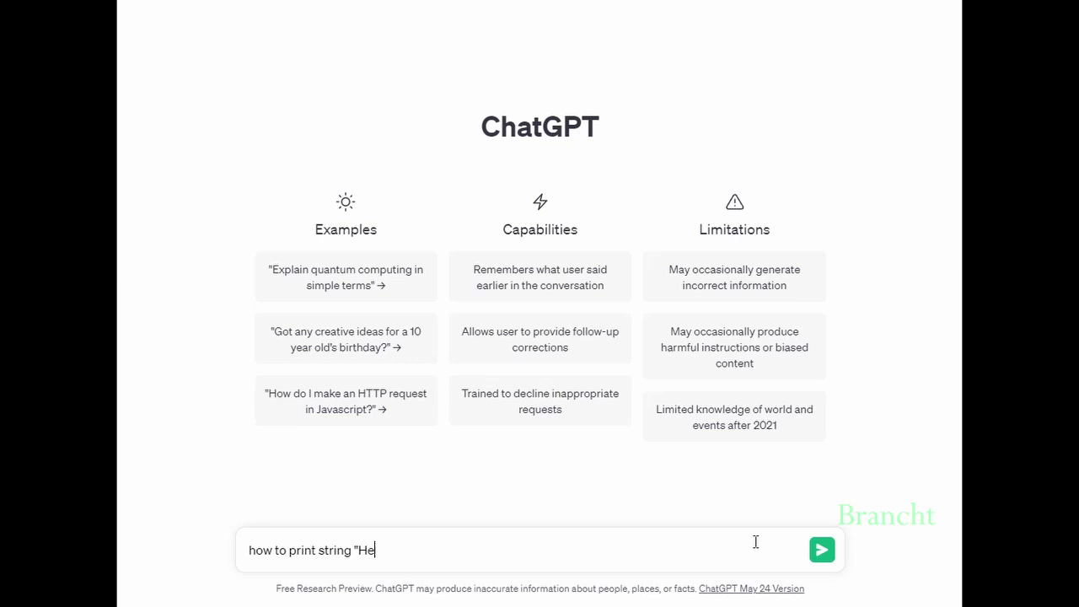
text(llo World" in Python)
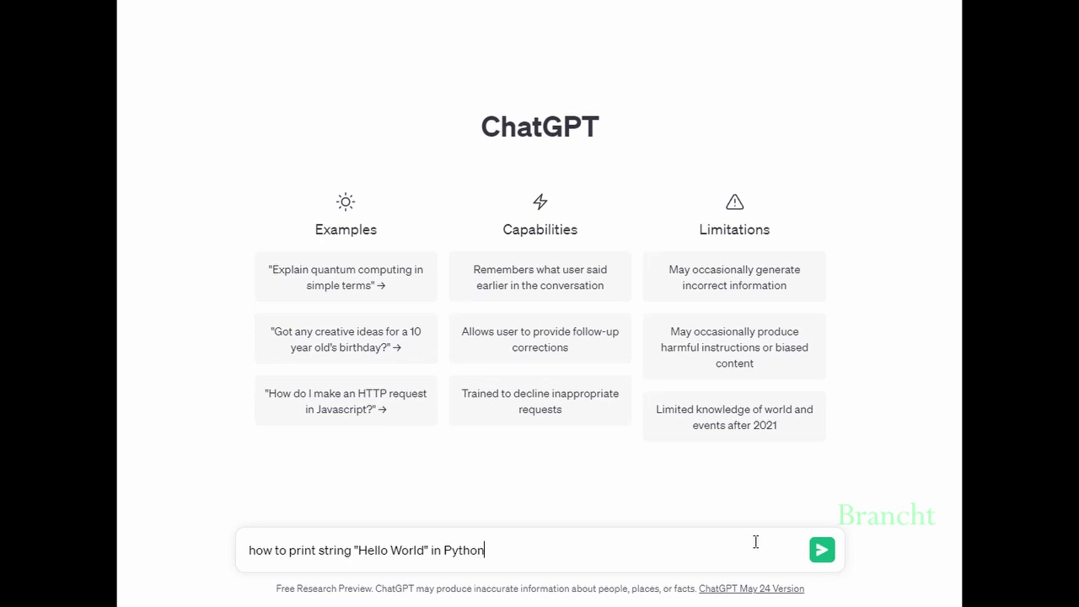
key(Return)
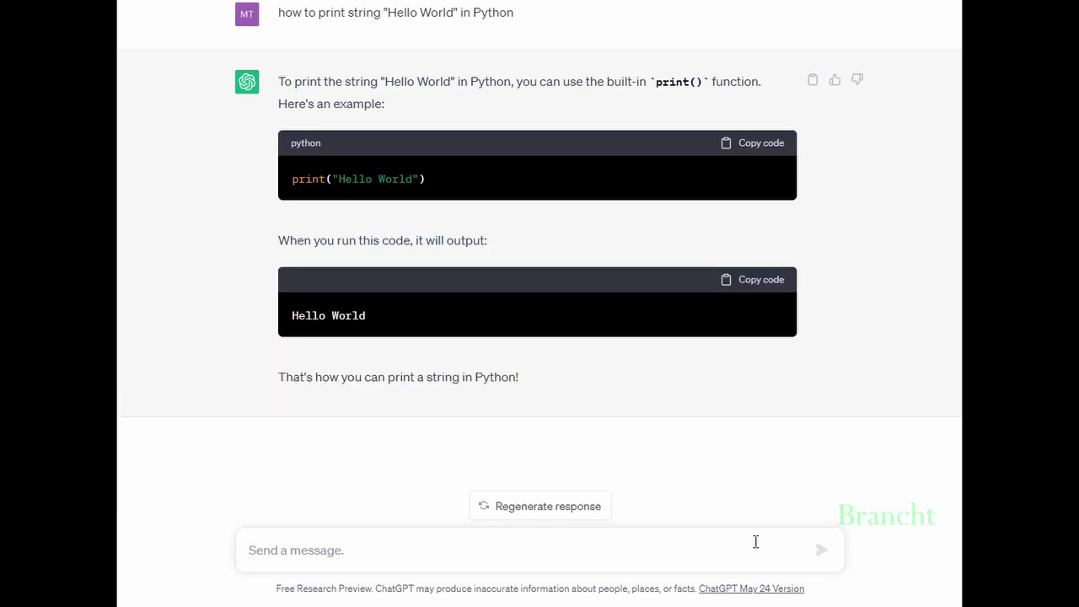
text(Write python codes to accept input and print it out)
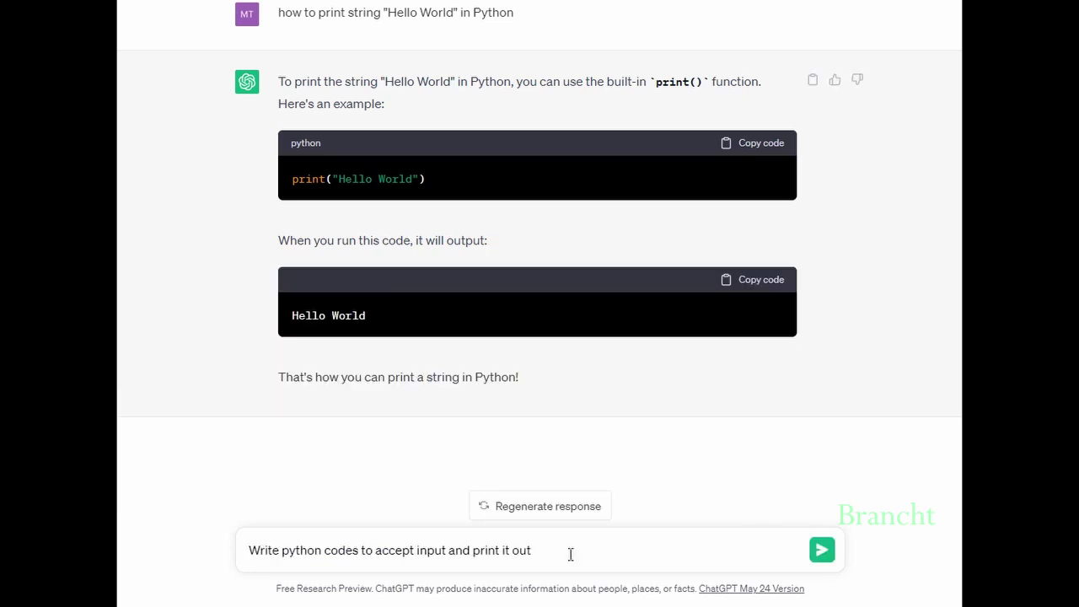
click(821, 556)
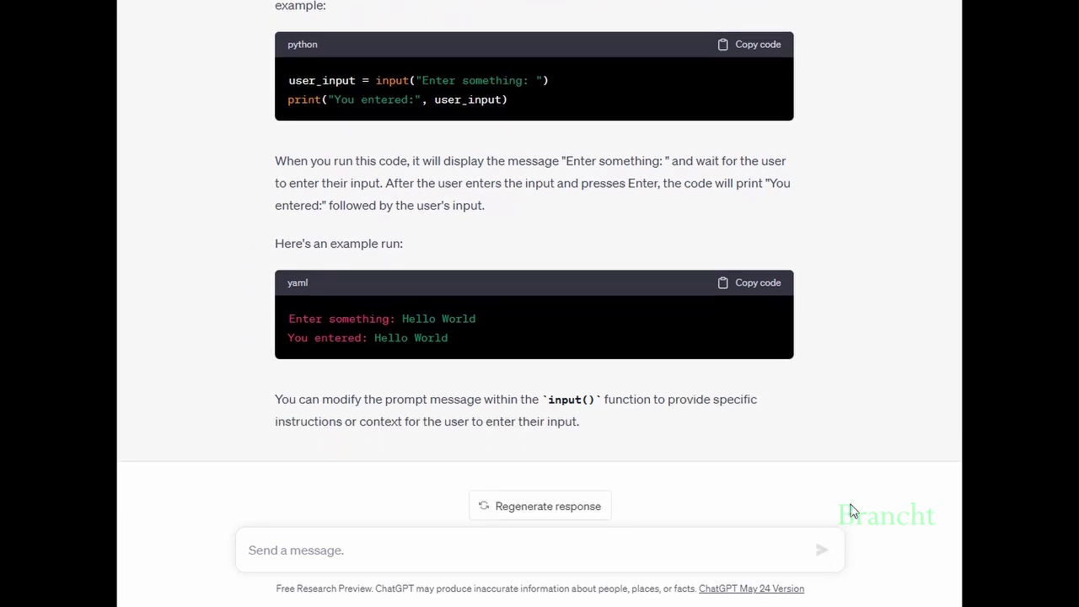
scroll(952, 346, up, 1)
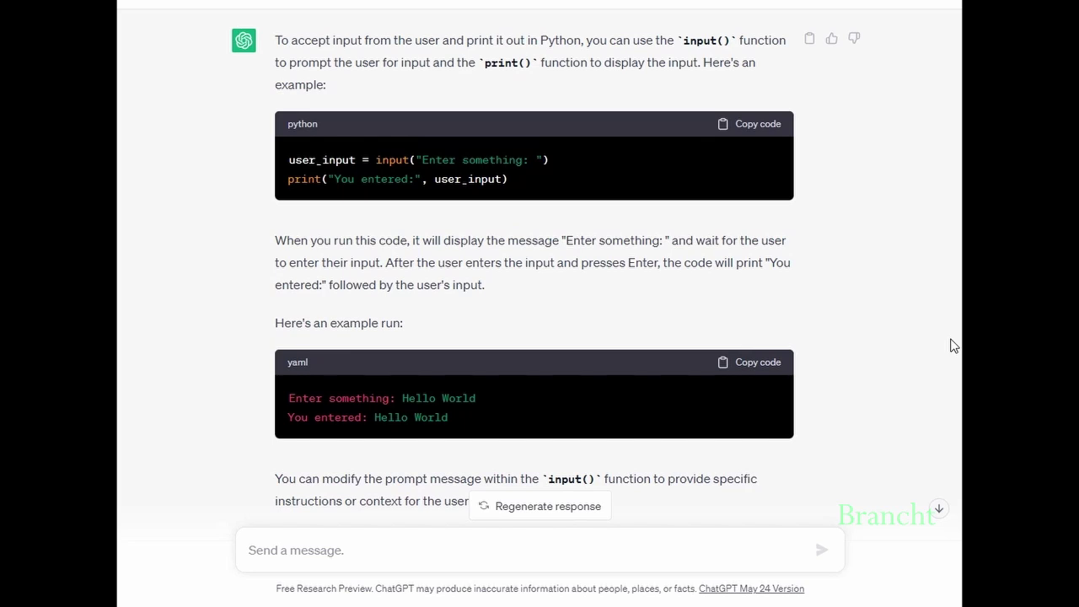
scroll(868, 214, down, 6)
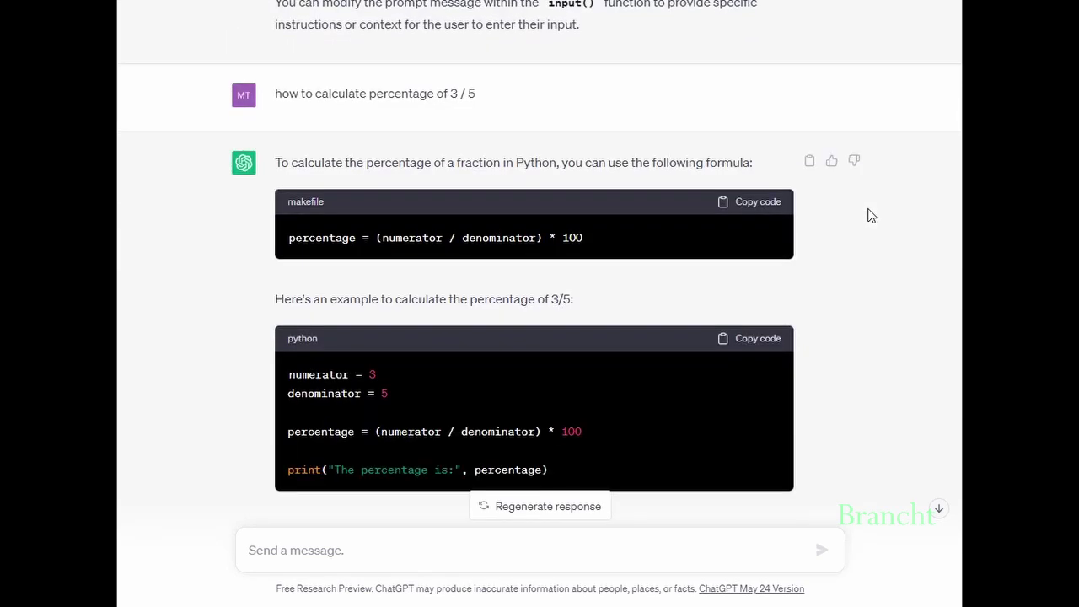
scroll(871, 215, down, 1)
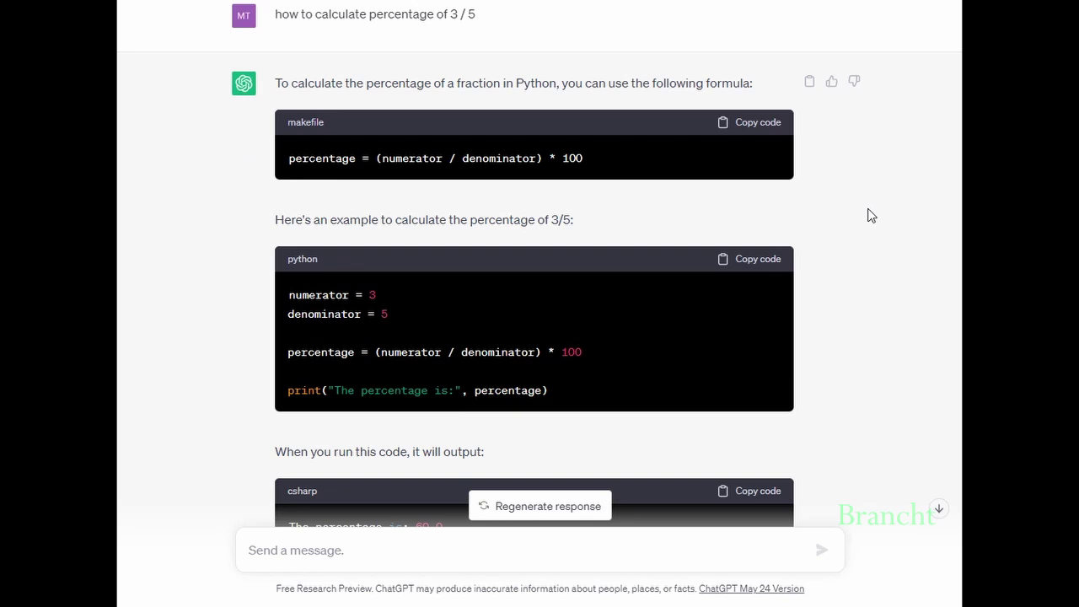
scroll(871, 215, down, 1)
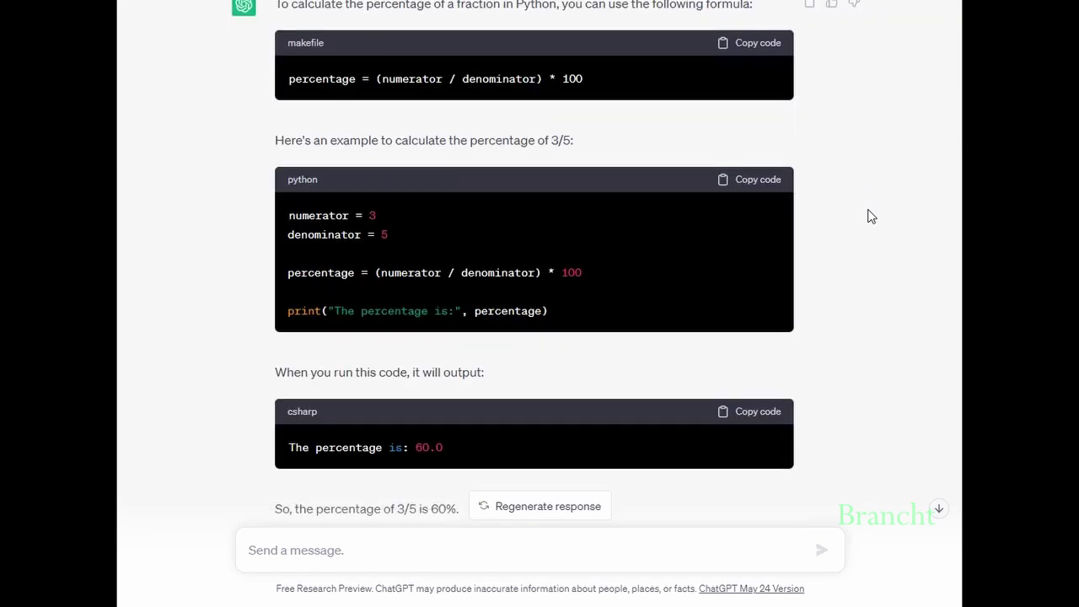
scroll(871, 216, down, 1)
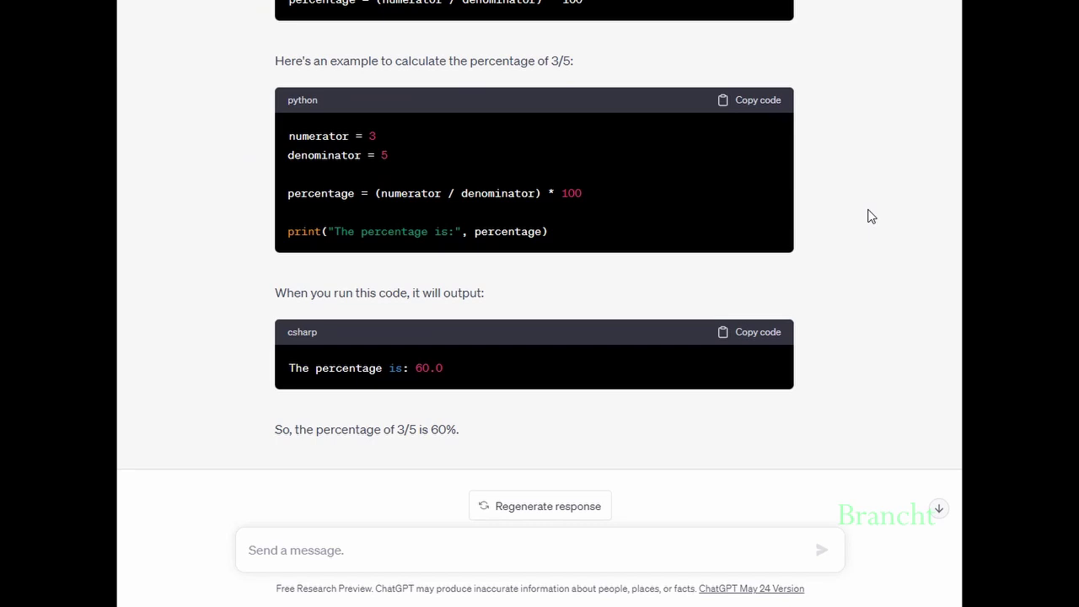
Send 'how to calculate percentage of 3 / 5 in Math' and read the worked 60% answer
click(536, 555)
text(how to calculate percentage of 3 / 5 in Math)
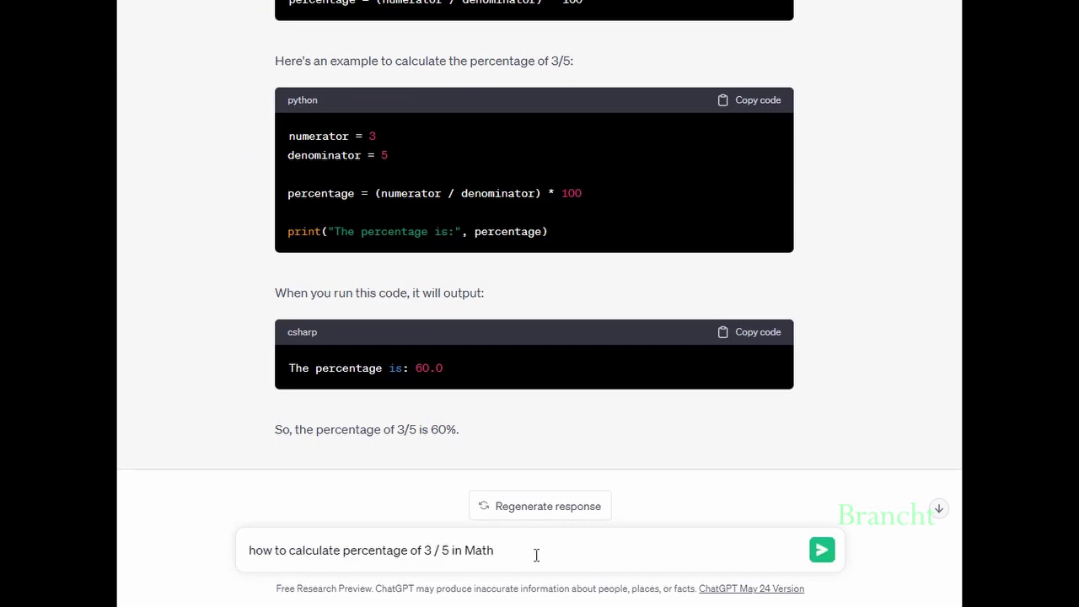
click(818, 554)
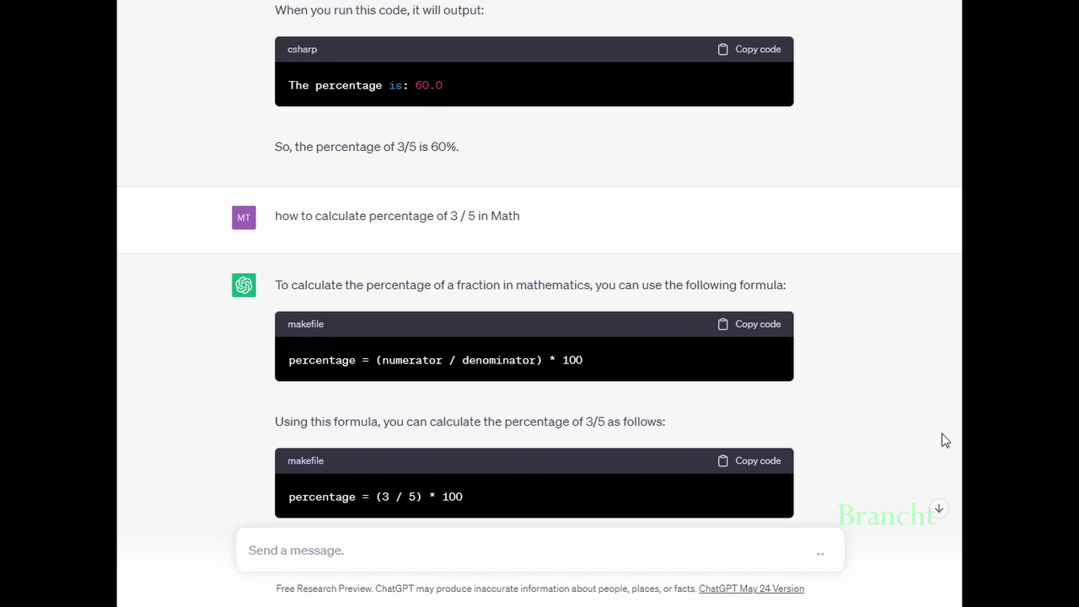
scroll(942, 435, down, 3)
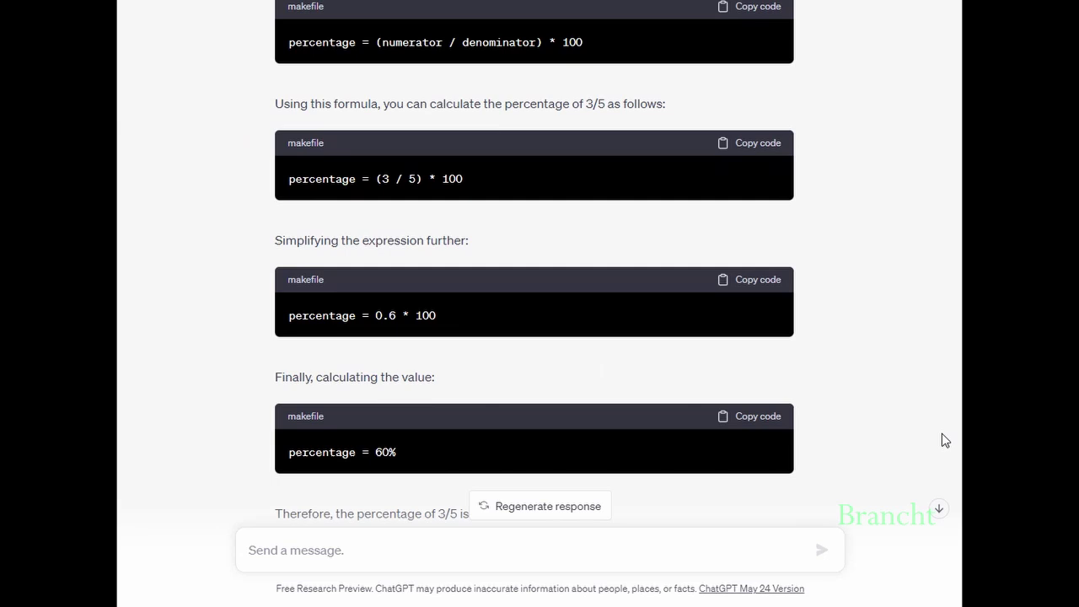
scroll(941, 433, down, 1)
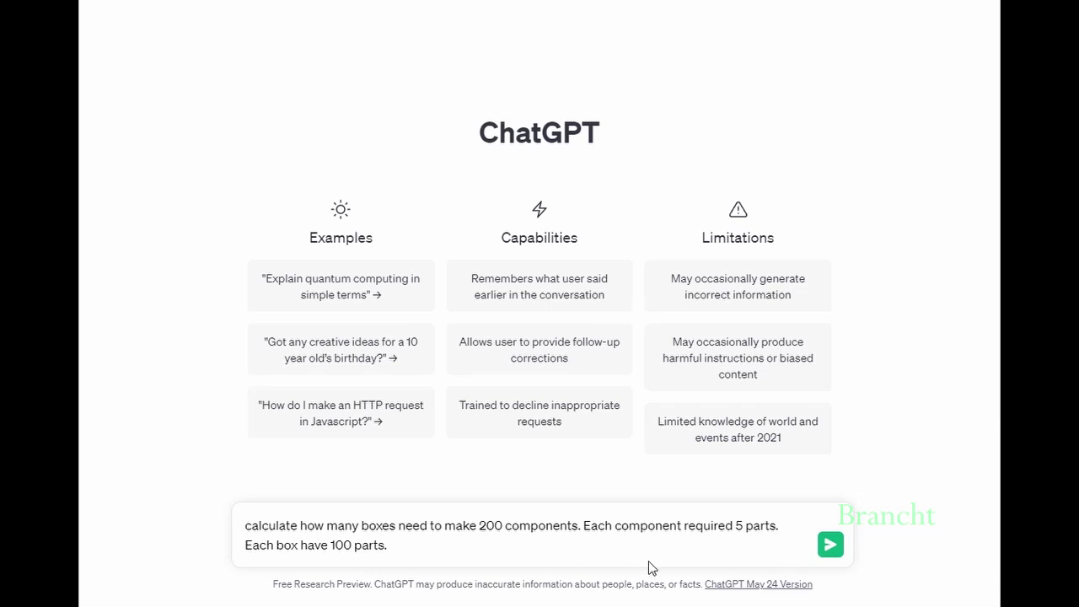
Send the word problem about how many boxes are needed for 200 components
click(830, 546)
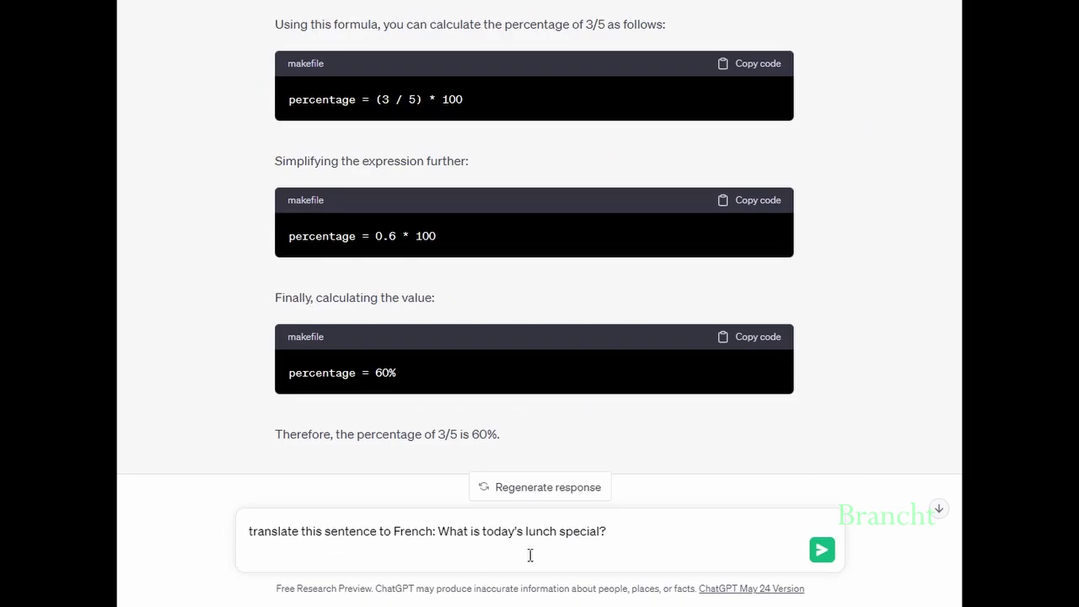
Send the French translation request for the lunch-special question, then ask to translate 'What time is it now?'
click(822, 549)
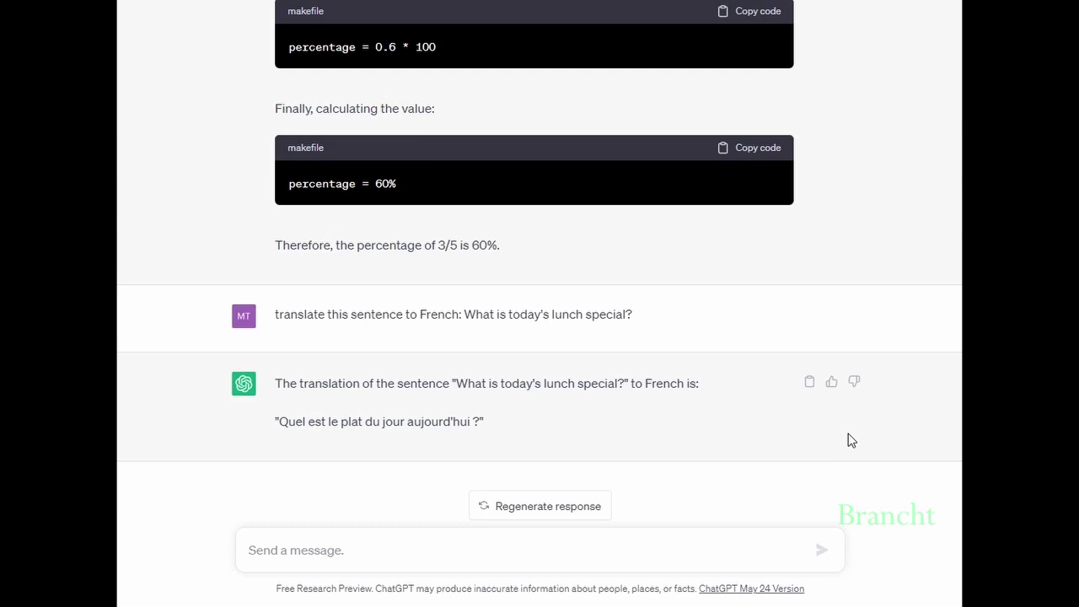
text(Translate: What time is it now?)
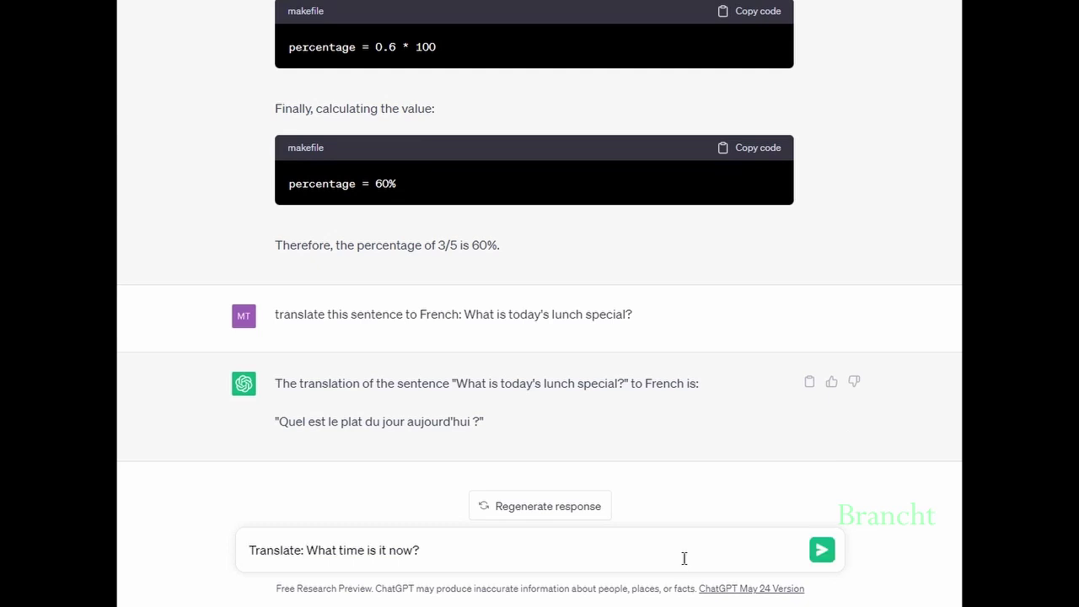
click(822, 550)
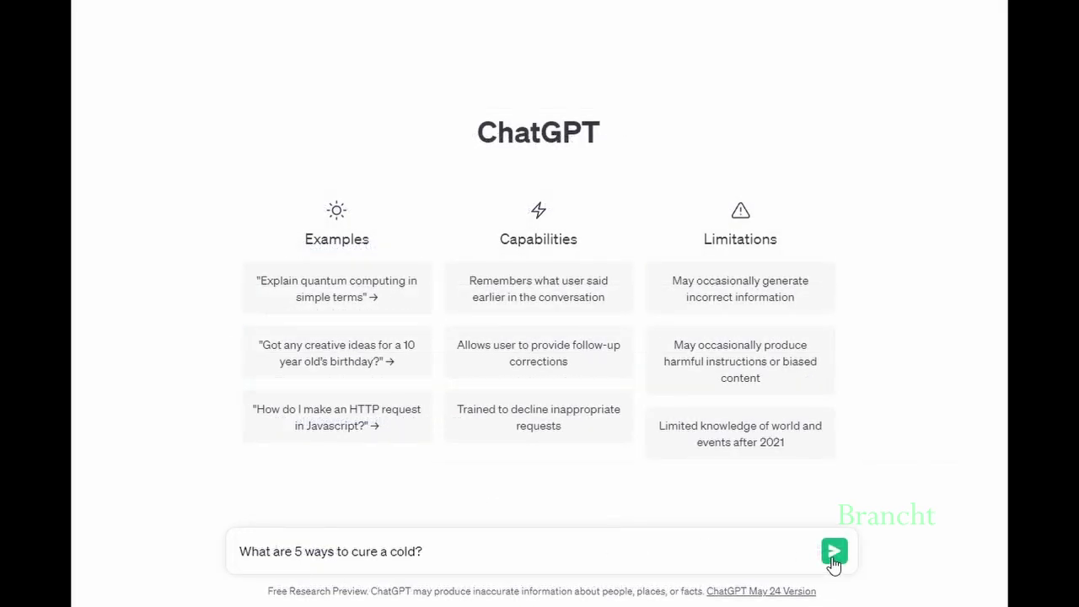
Ask 'What are 5 ways to cure a cold?', then request 'reword in shorter sentences.'
click(833, 556)
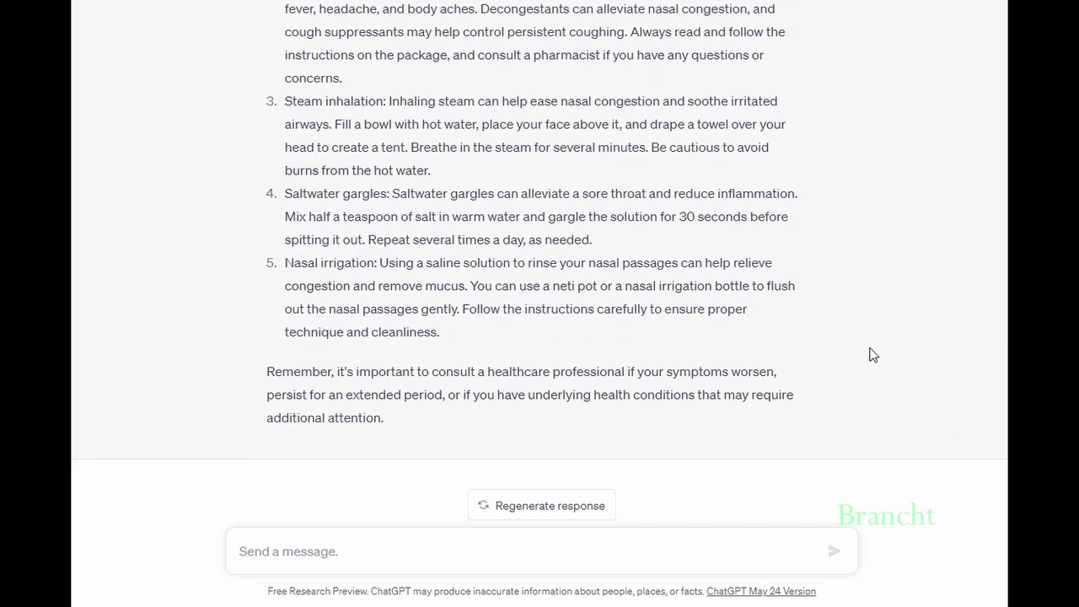
scroll(872, 354, up, 2)
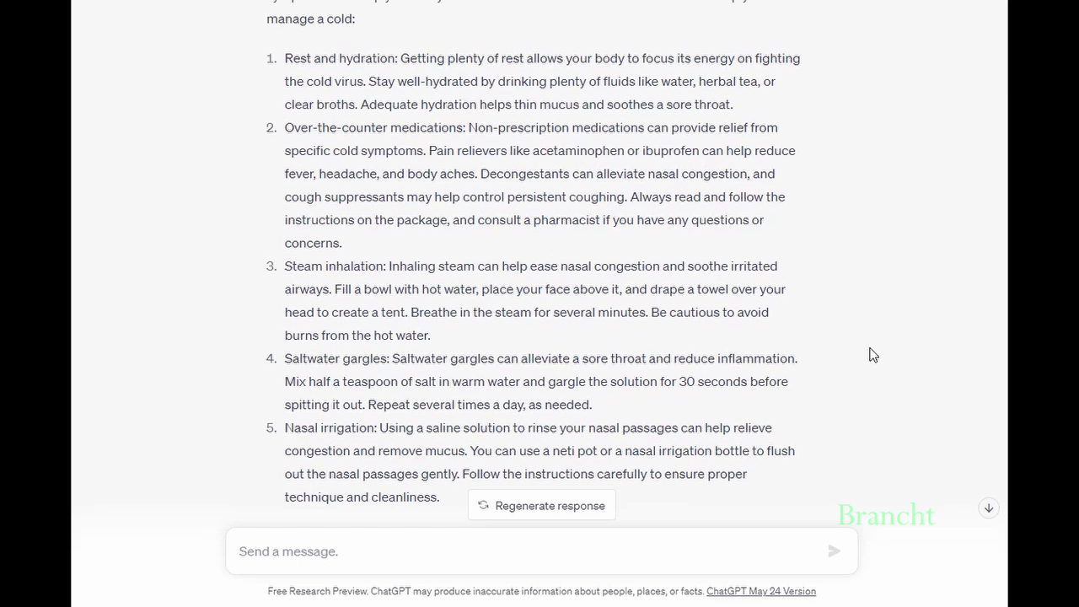
text(reword in shorter sentences.)
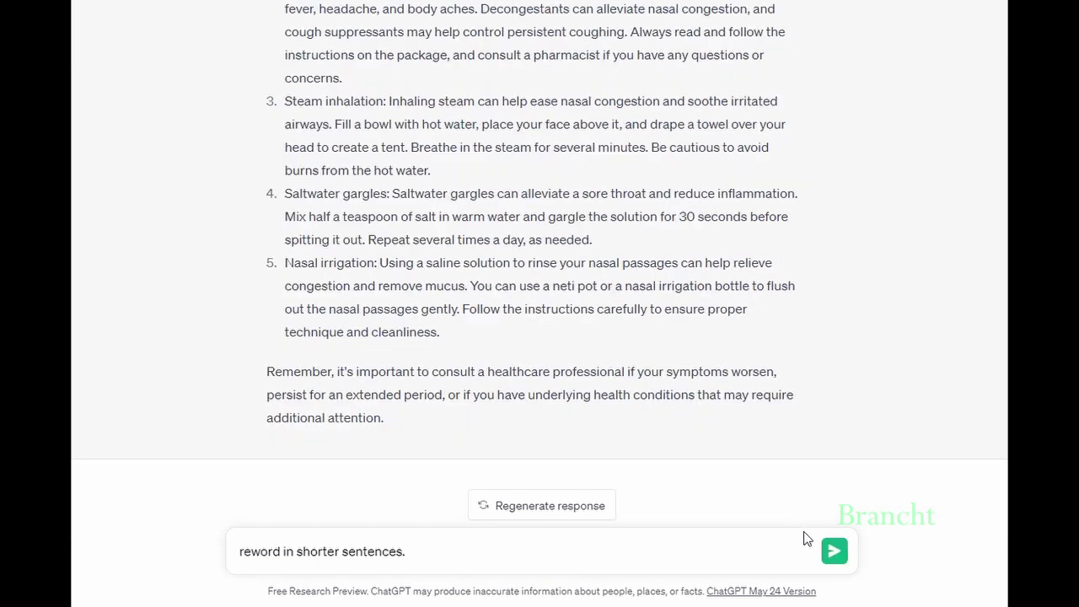
click(833, 555)
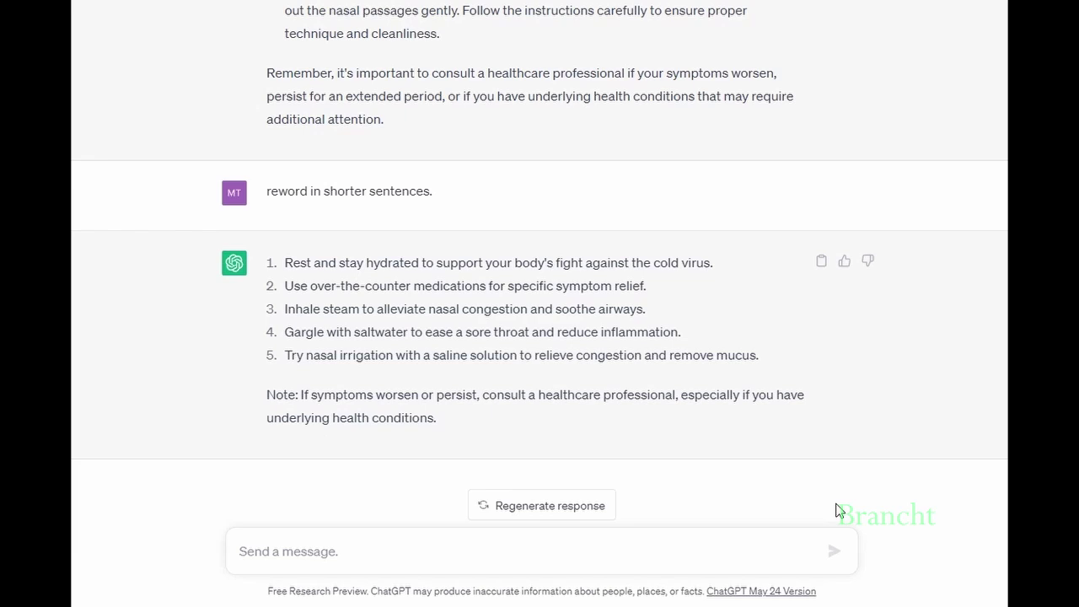
Have the hot-weather sentence grammar-corrected, then rephrased
text(correct grammar: todays the weather is very hott)
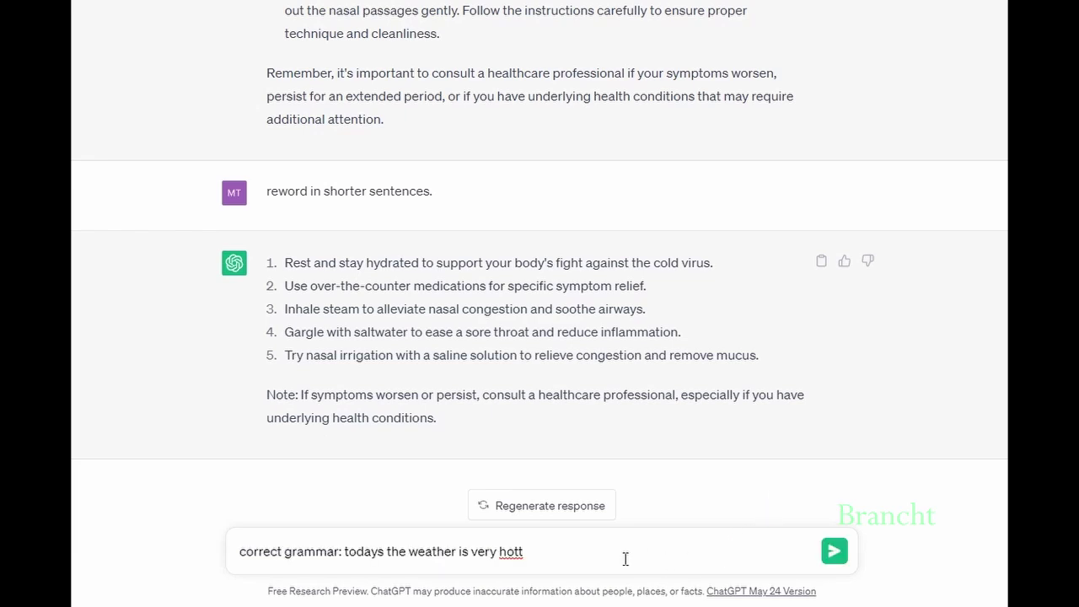
click(834, 551)
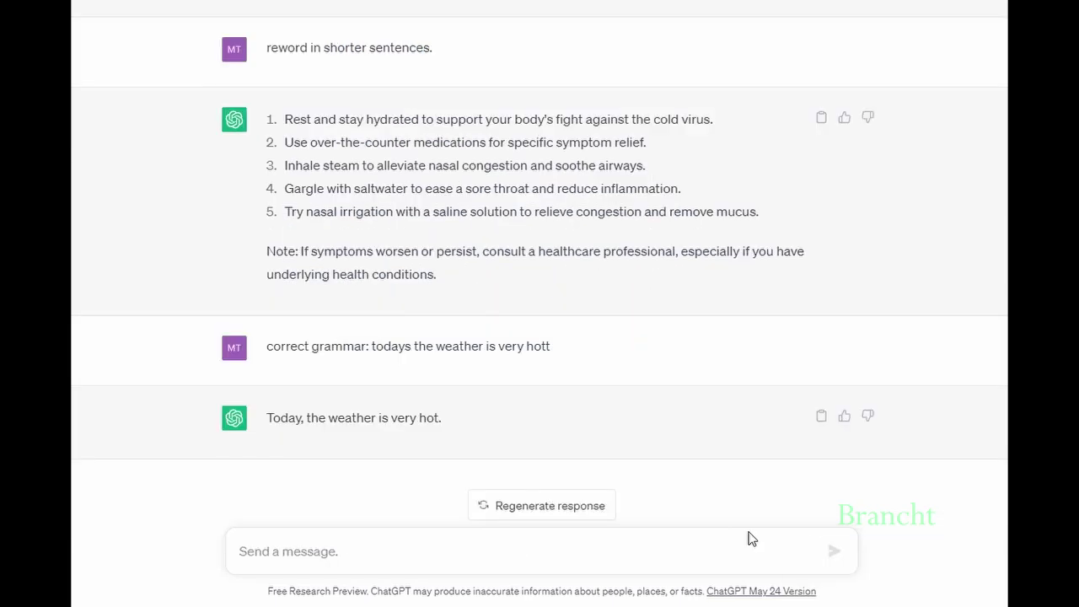
text(rephrase)
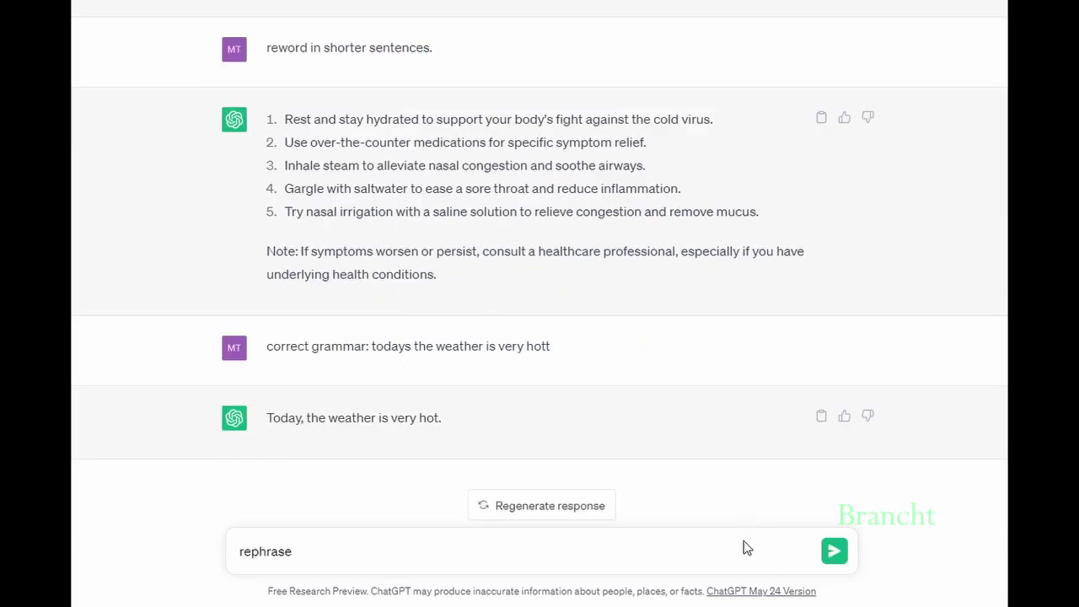
click(832, 563)
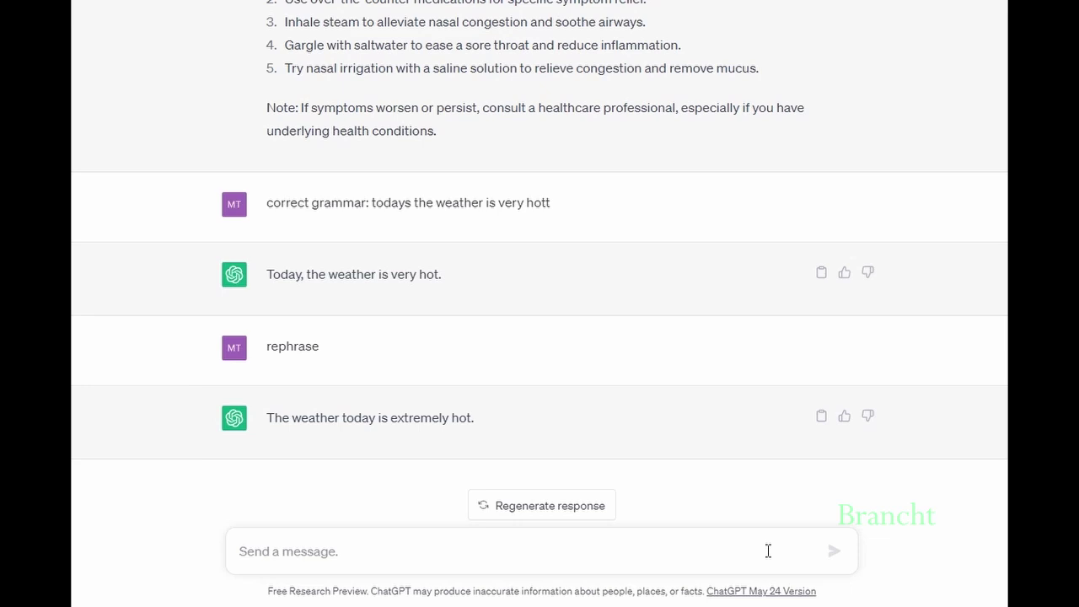
Get 'The weather has been great these days' rephrased, then send 'rephrase' once more
text(rephrase: The weather has been great these days)
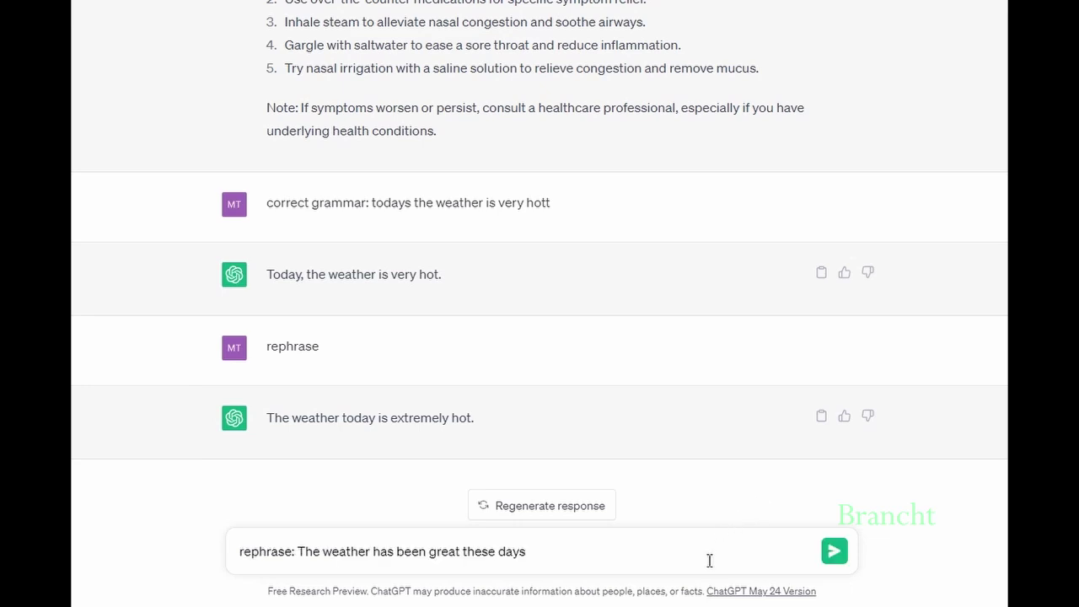
click(833, 558)
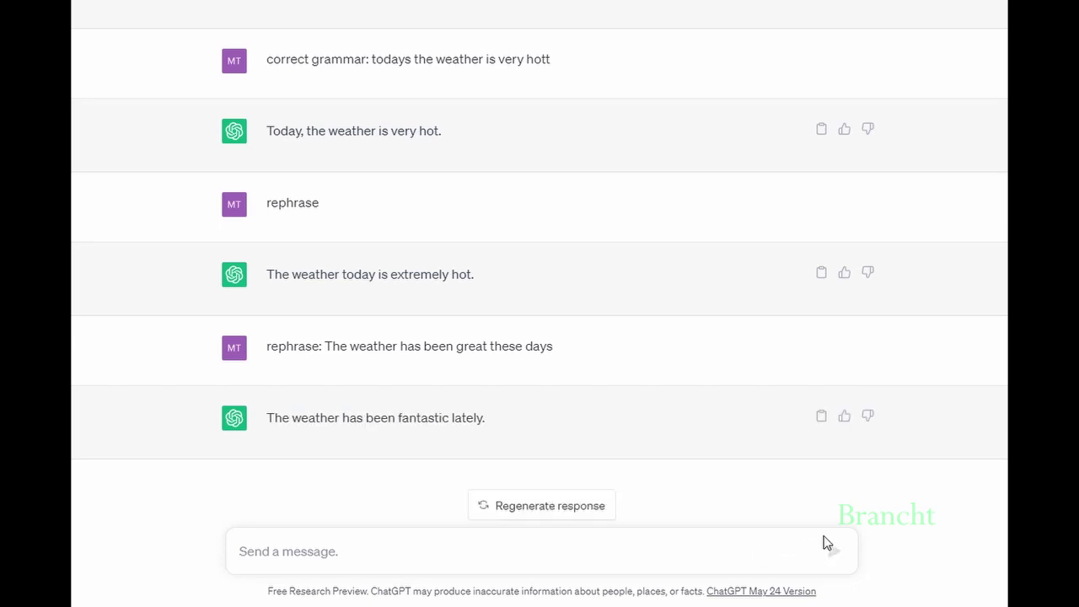
click(742, 548)
text(rephrase)
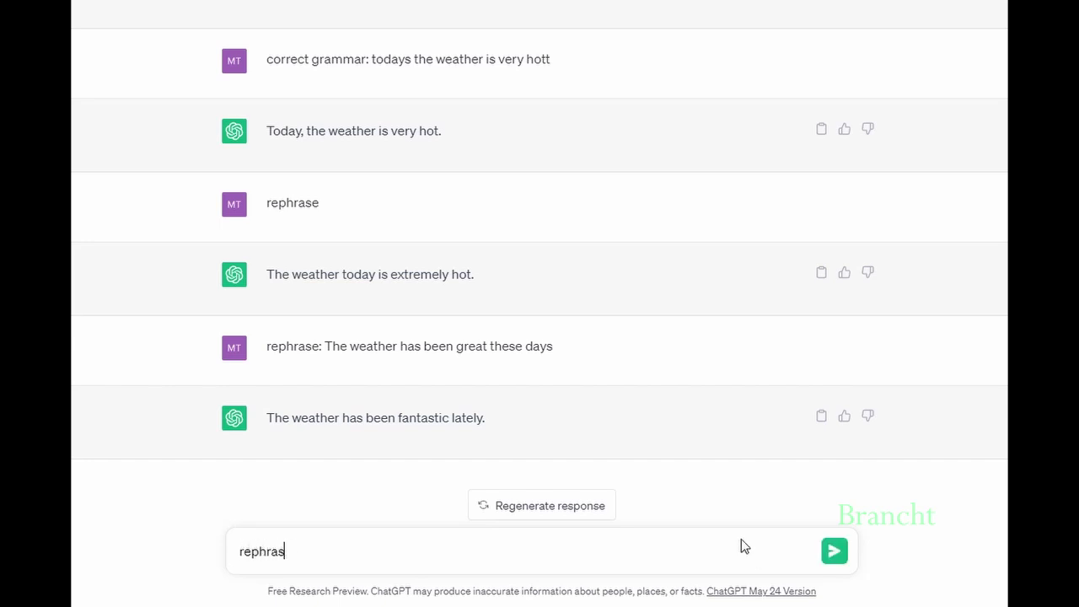
key(Return)
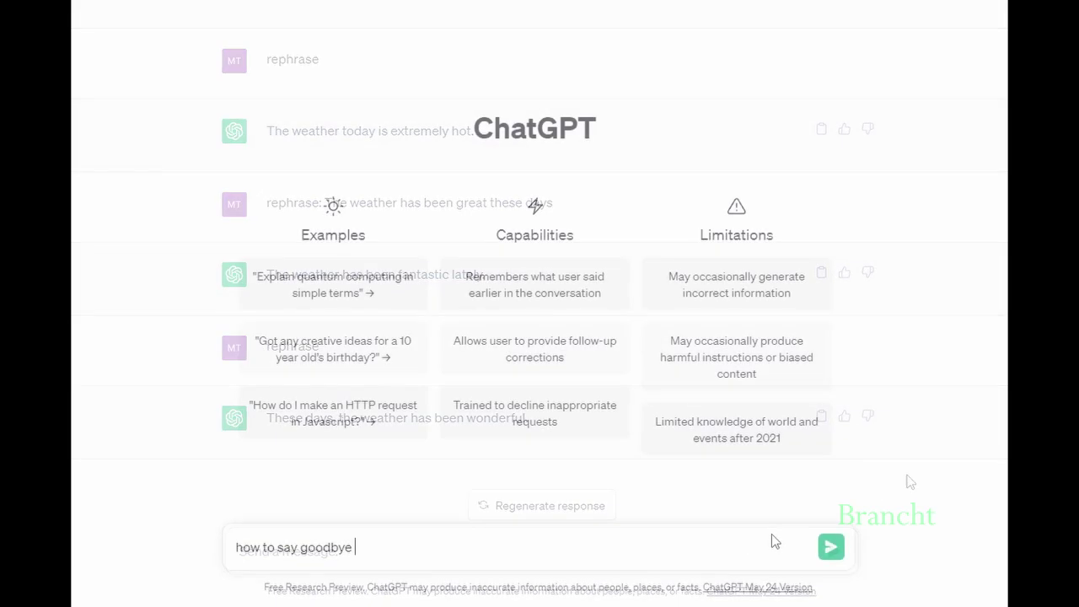
Complete and send the question 'how to say goodbye in short form'
text(in short form)
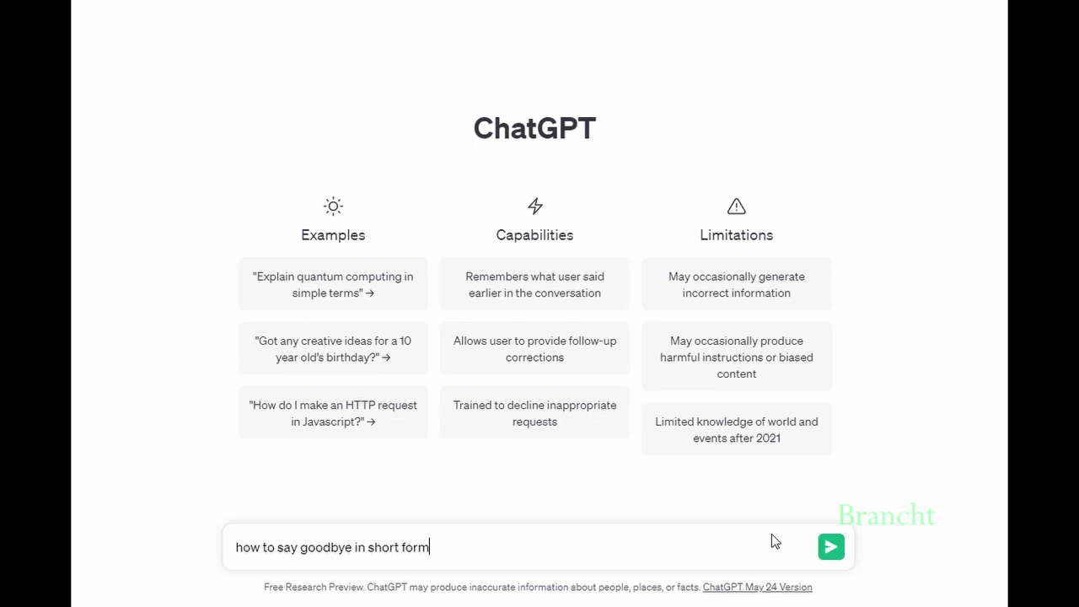
key(Return)
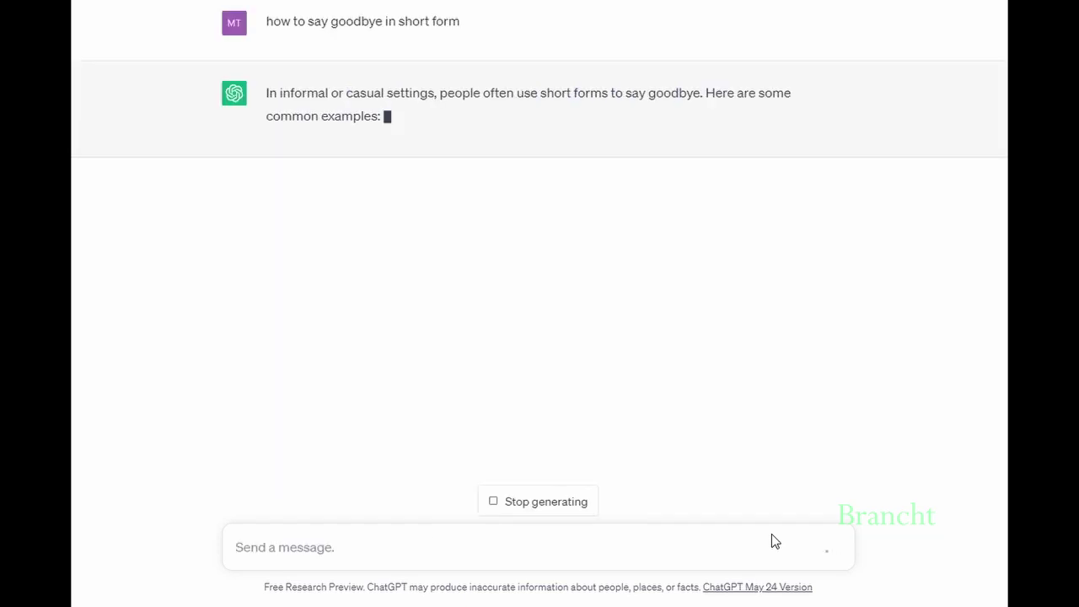